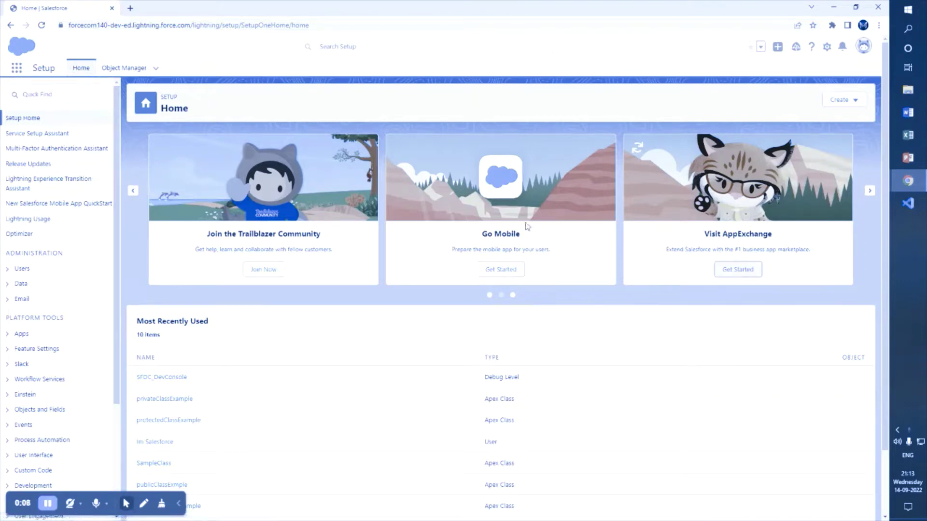
- Search AppExchange for "code builder" and open the Code Builder (Beta) listing
left_click(736, 271)
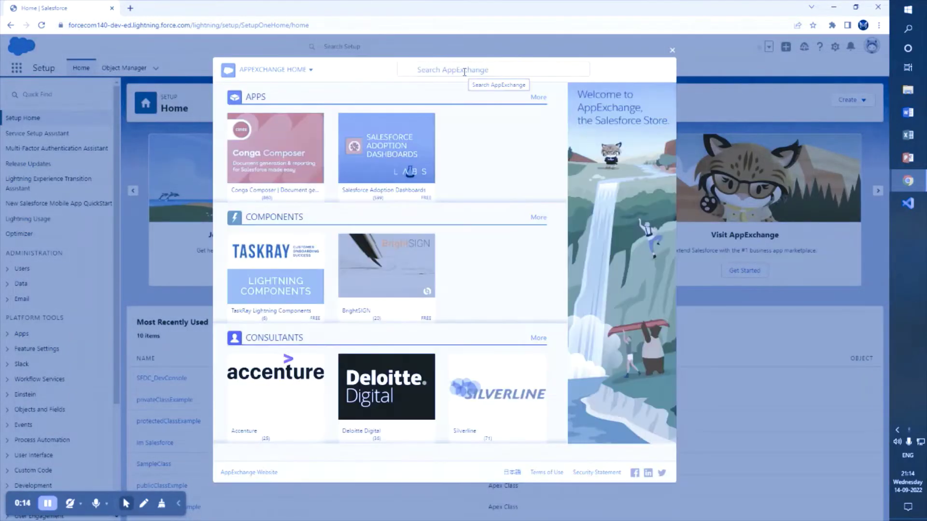
left_click(465, 72)
type("code builder")
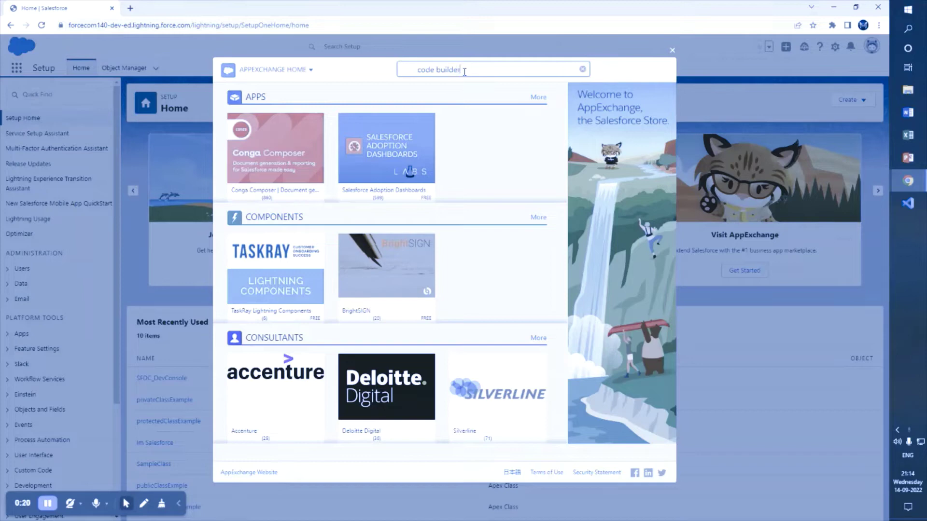
key("Return")
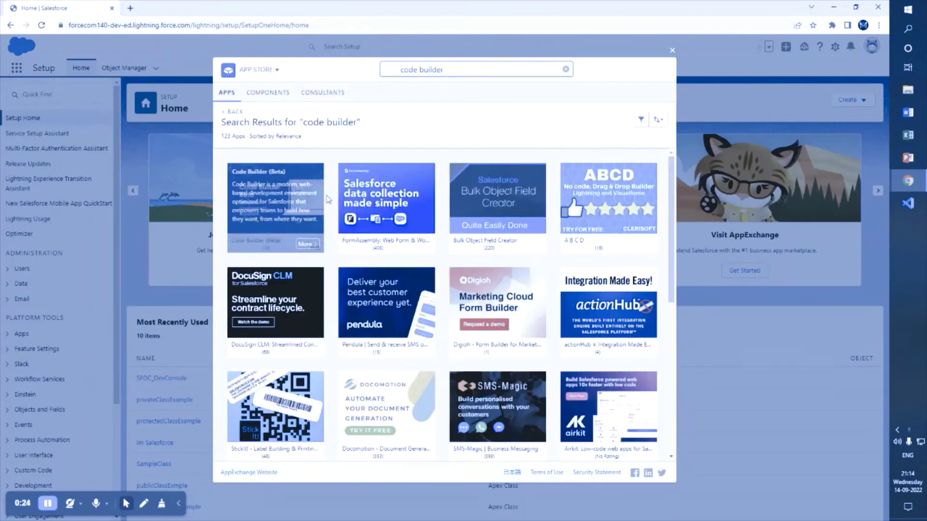
left_click(283, 203)
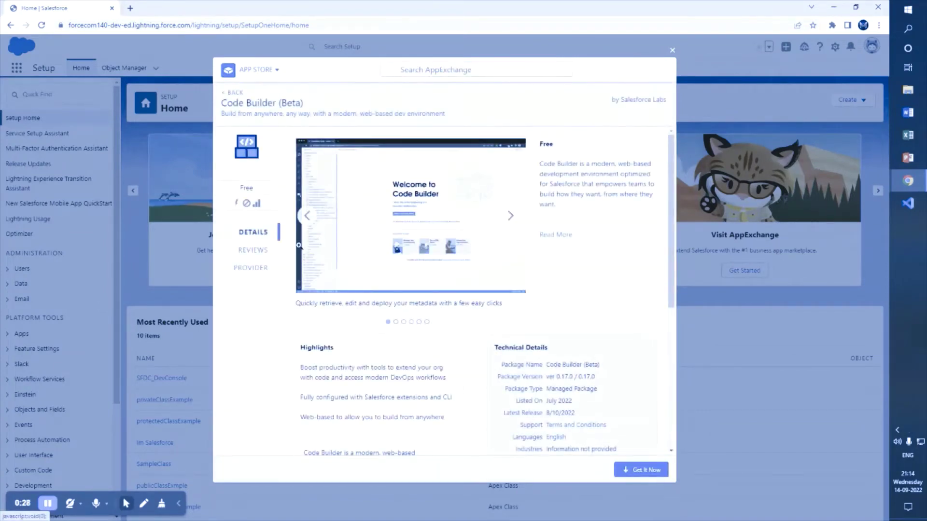
- Examine the Code Builder (Beta) listing's description, technical details, supported features and edition requirements
left_click_drag(540, 164, 556, 205)
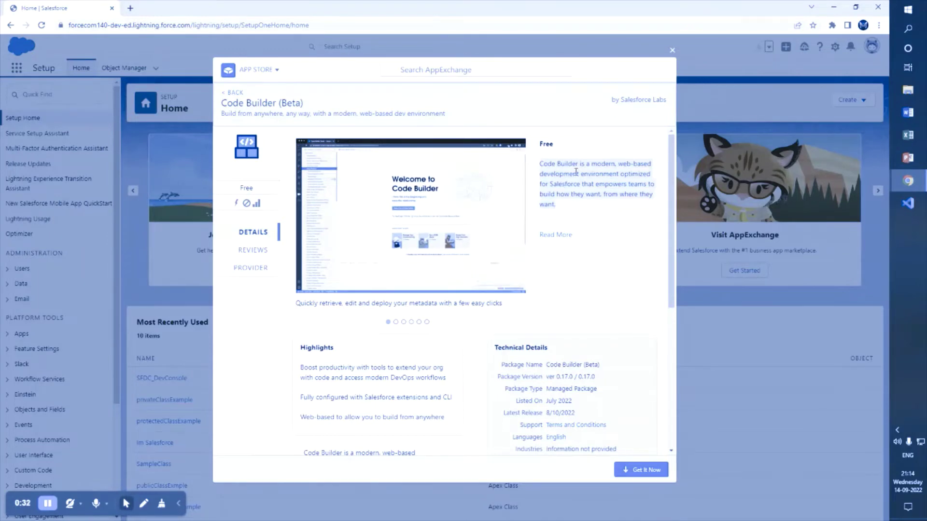
left_click(574, 207)
scroll(574, 213, "down", 3)
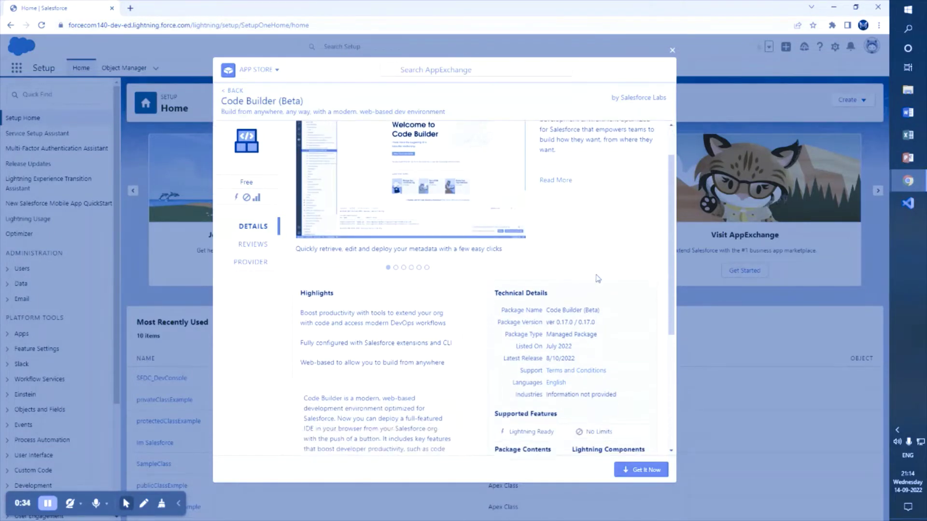
scroll(627, 358, "down", 3)
scroll(552, 330, "up", 2)
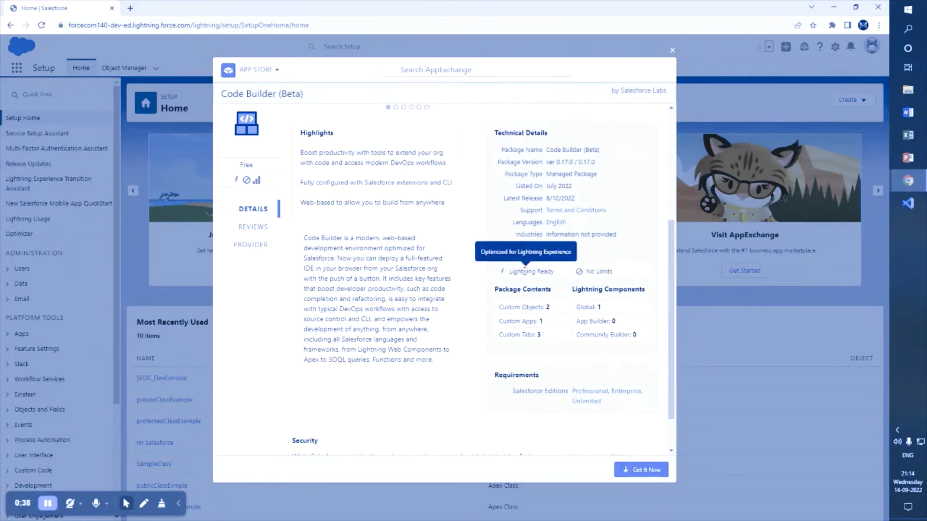
scroll(616, 387, "down", 1)
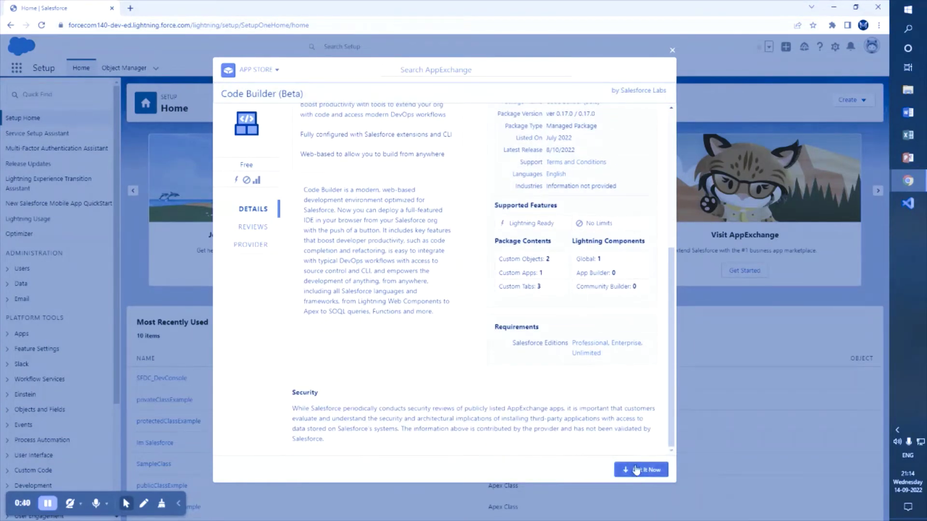
mouse_move(515, 241)
- Request the Code Builder (Beta) package and log in to AppExchange, allowing access for appx_api
left_click(637, 469)
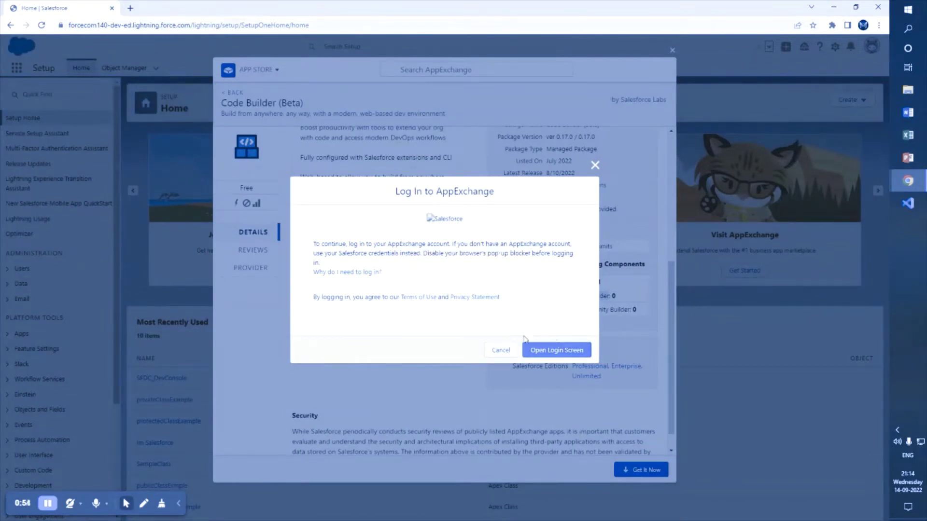
left_click(555, 350)
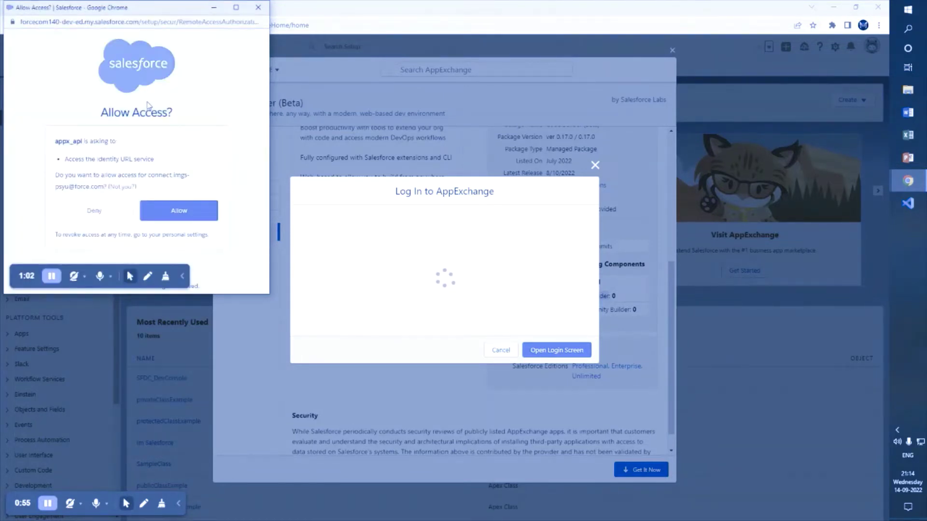
left_click(188, 212)
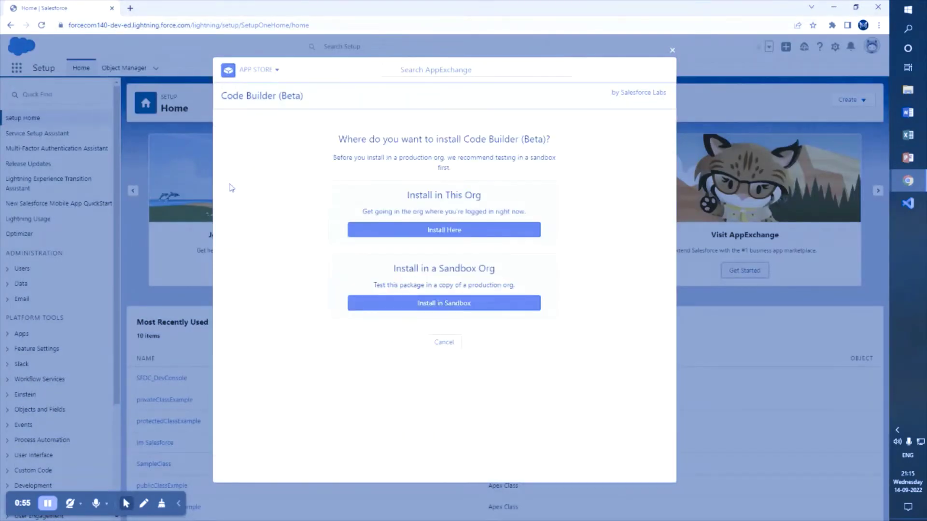
- Choose to install Code Builder (Beta) in this org, agree to the terms and conditions, and confirm the installation
left_click_drag(416, 139, 550, 139)
left_click(551, 140)
left_click_drag(334, 158, 554, 160)
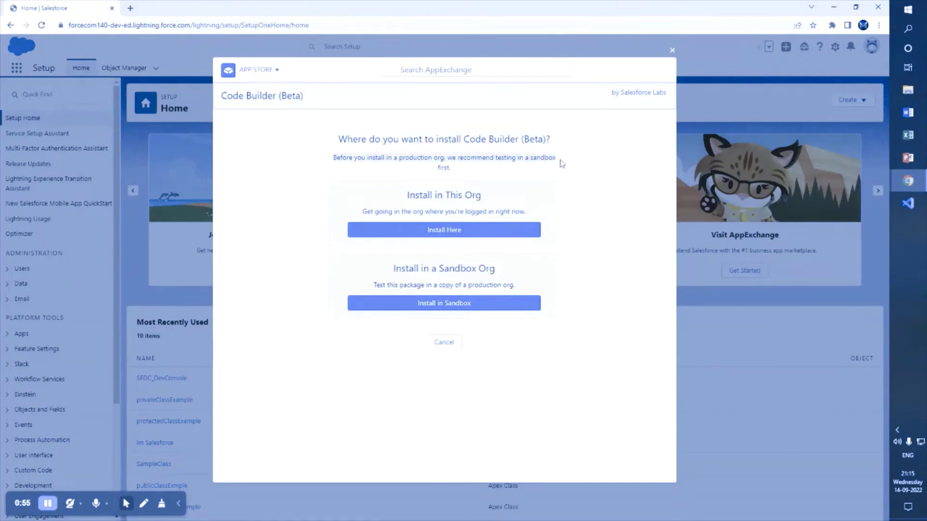
left_click(486, 169)
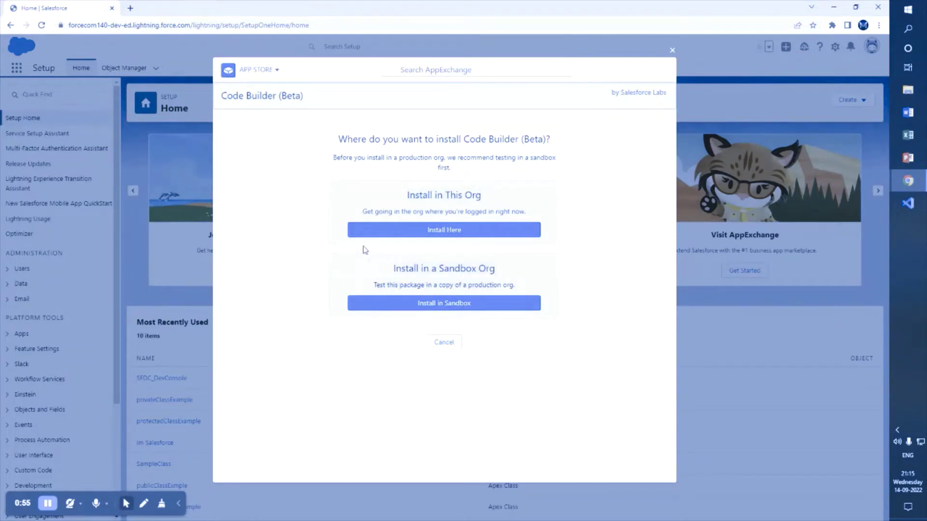
left_click(443, 230)
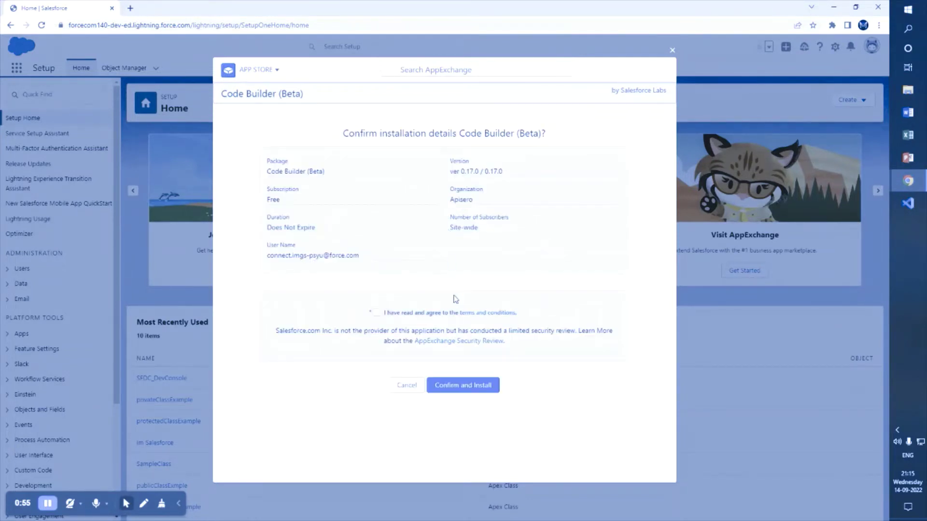
left_click(376, 312)
left_click(472, 385)
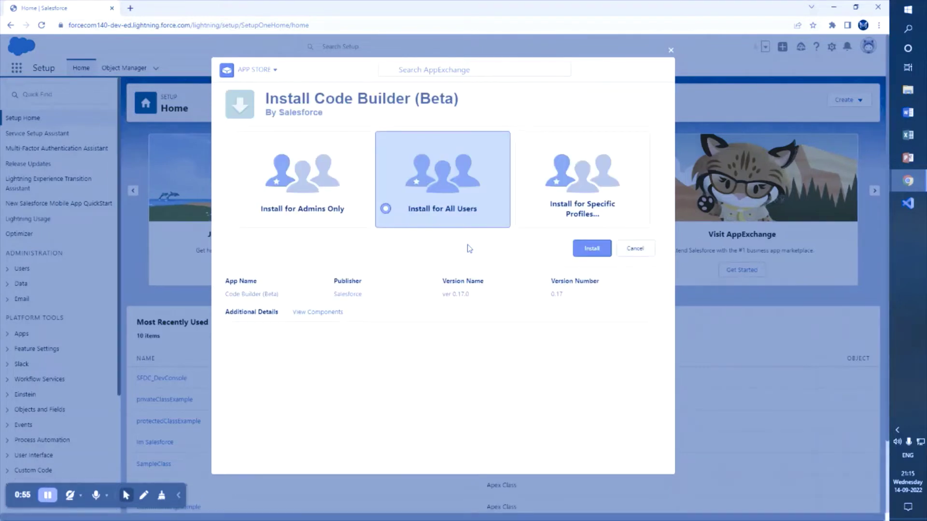
- Install Code Builder (Beta) for admins only, granting access to the listed third-party websites
left_click(314, 212)
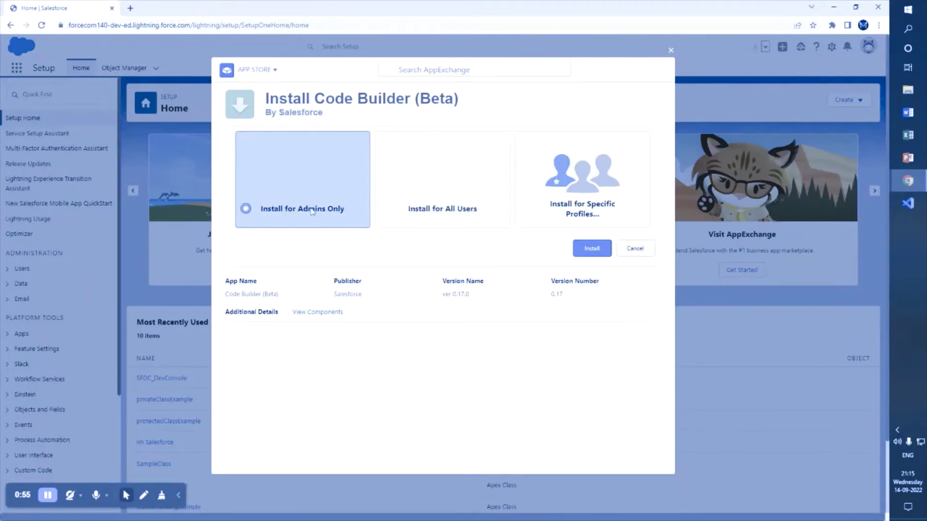
left_click(590, 252)
left_click(349, 324)
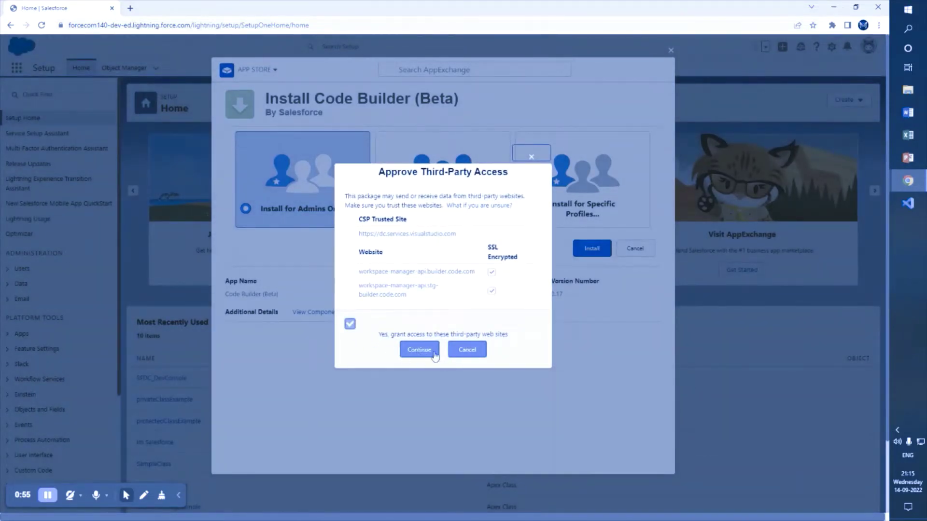
left_click(434, 356)
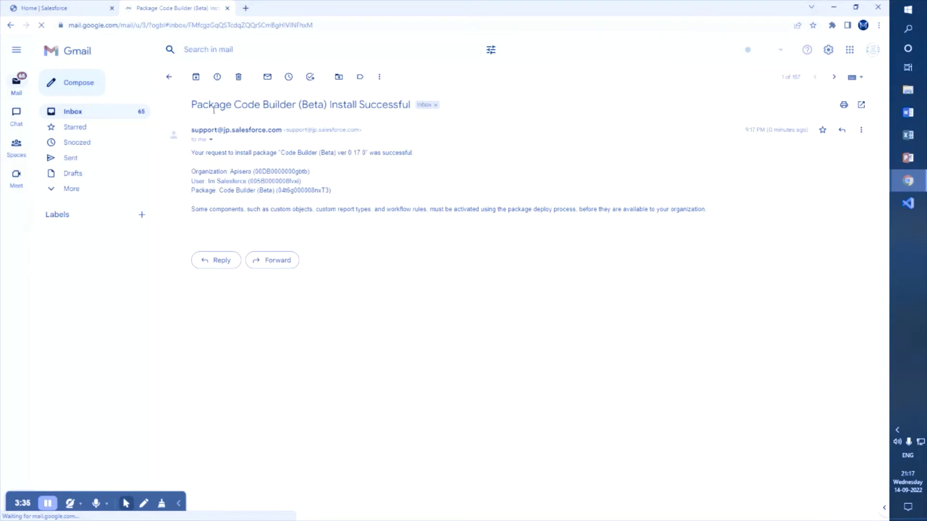
- Read the subject and body of the package installation e-mail in Gmail
left_click_drag(214, 110, 409, 102)
left_click(228, 190)
left_click_drag(192, 153, 428, 155)
left_click(416, 172)
left_click_drag(192, 153, 435, 155)
left_click(391, 187)
- Return to Salesforce Setup, leave AppExchange, and find and open the Permission Sets page
left_click(87, 5)
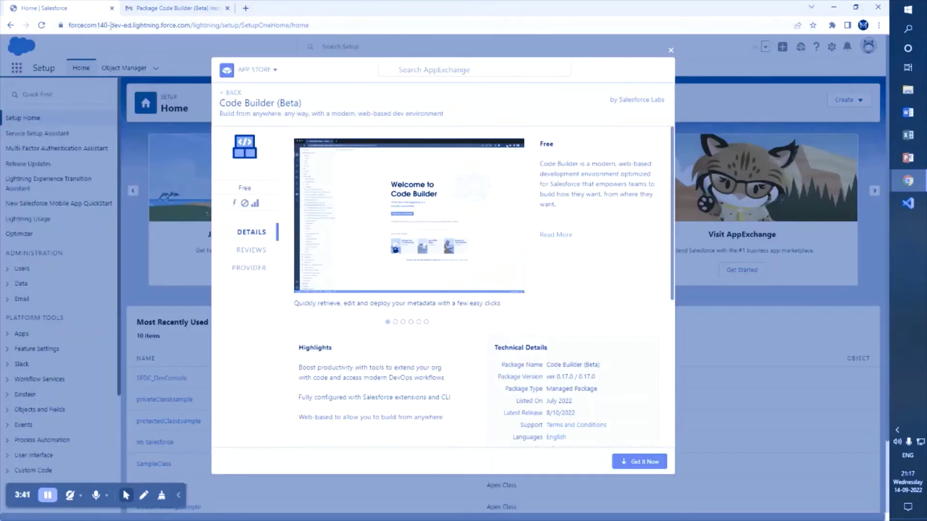
left_click(670, 50)
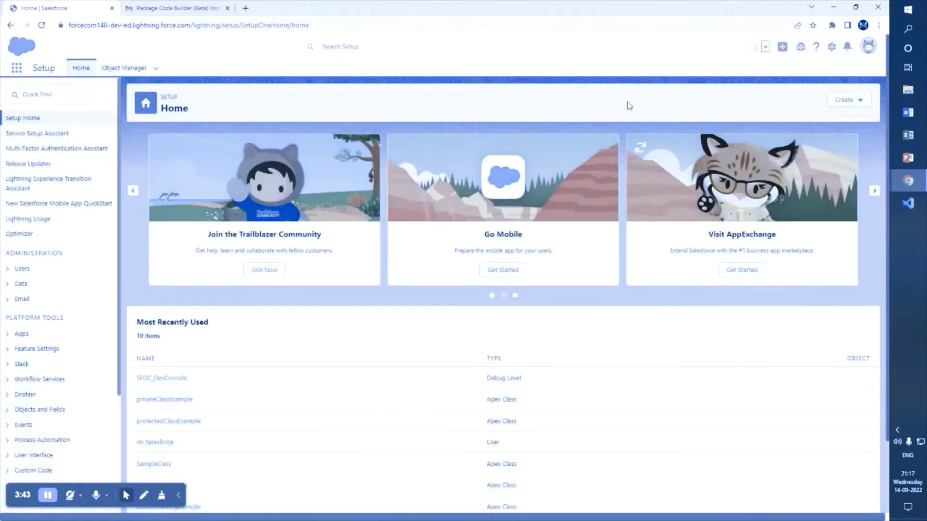
left_click(61, 94)
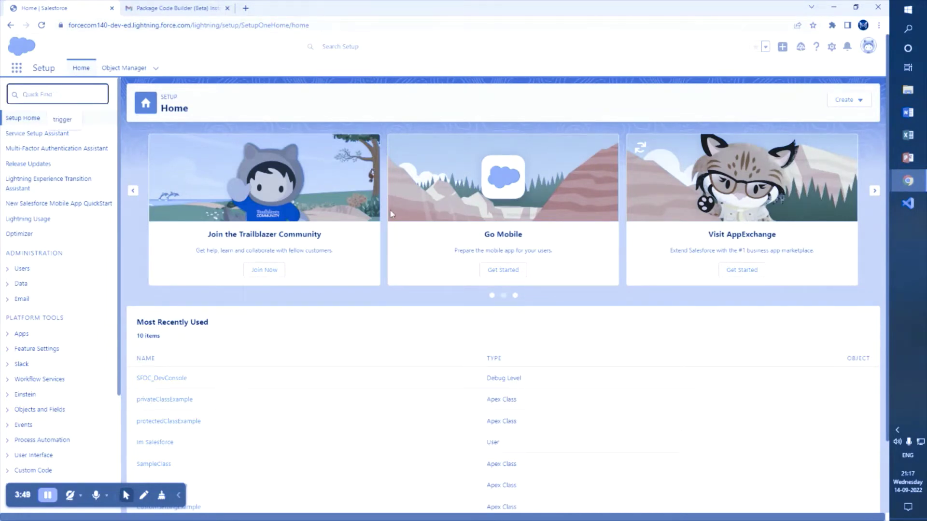
type("pri")
type("mission set")
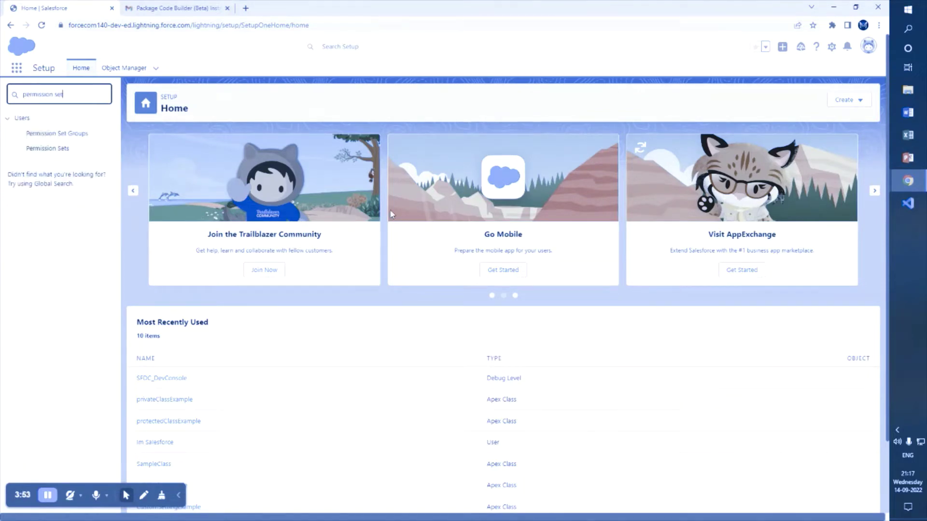
left_click(42, 151)
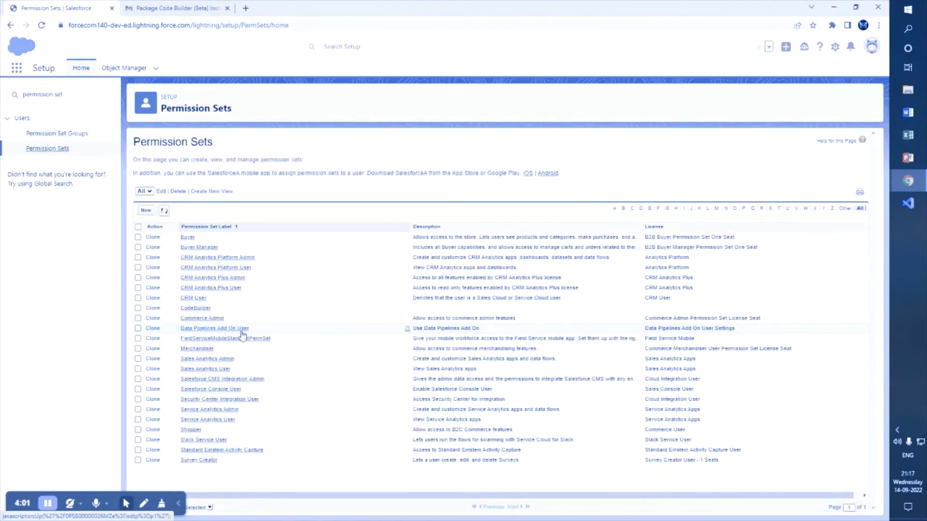
- Open the CodeBuilder permission set and go to its assignment management
key("ctrl+plus")
key("ctrl+plus")
key("ctrl+plus")
scroll(322, 378, "down", 2)
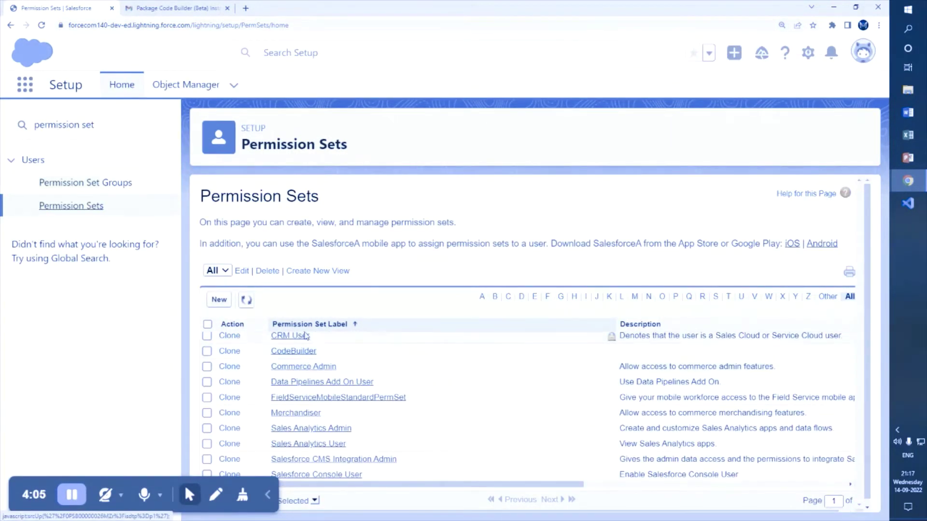
left_click(301, 352)
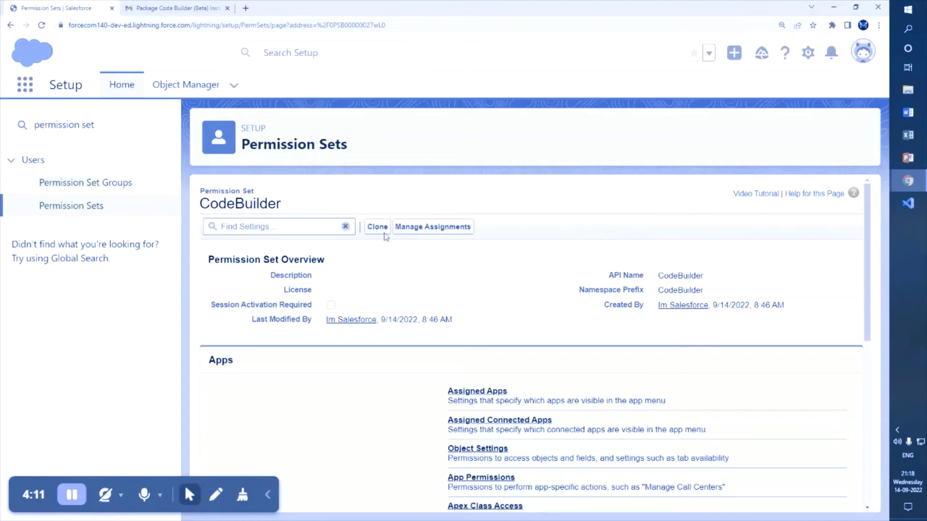
left_click(415, 234)
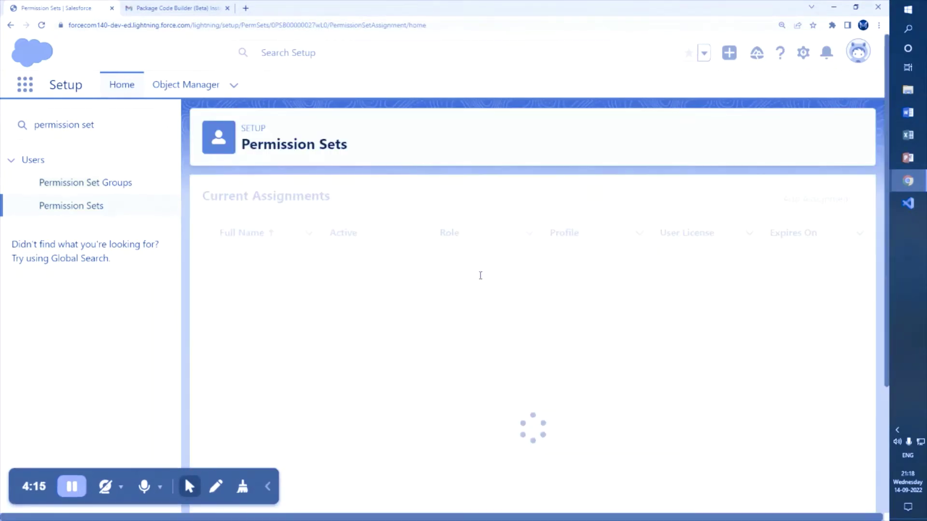
- Assign the CodeBuilder permission set to the System Administrator user with no expiration date
left_click(798, 207)
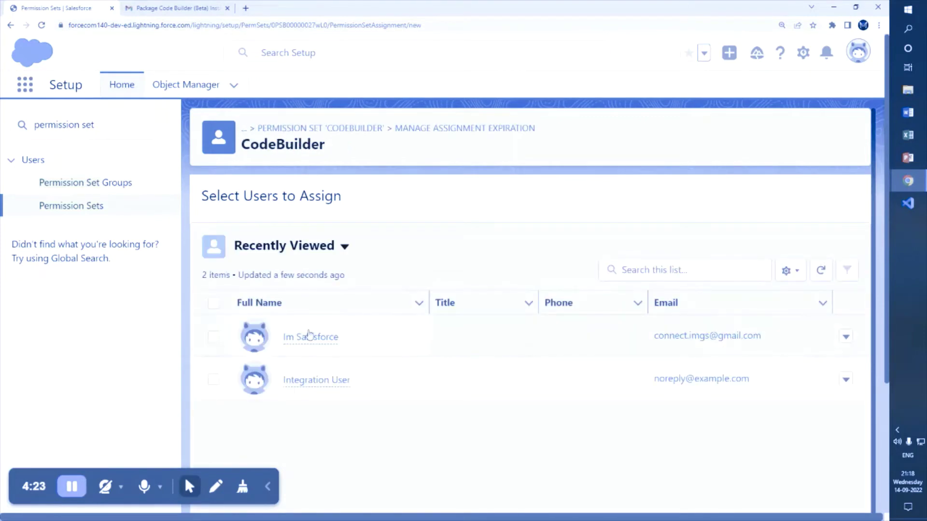
left_click(214, 338)
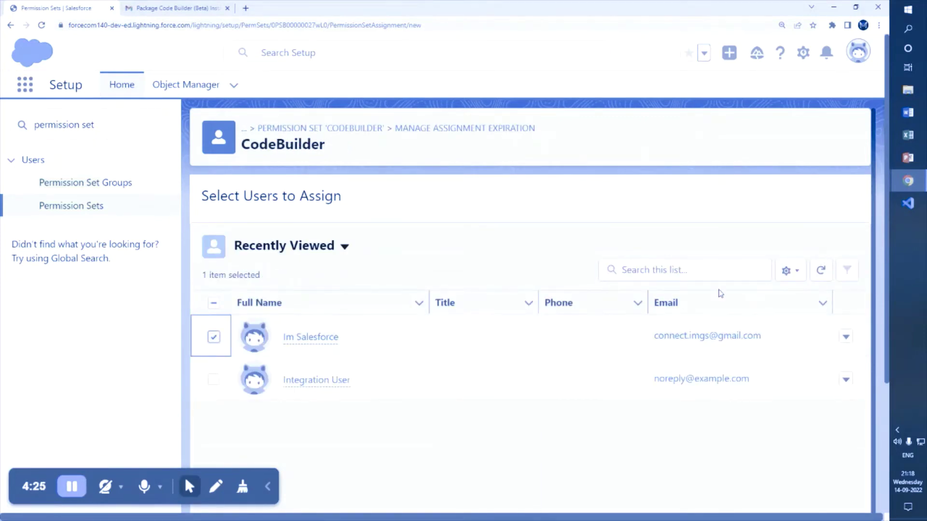
key("ctrl+minus")
key("ctrl+minus")
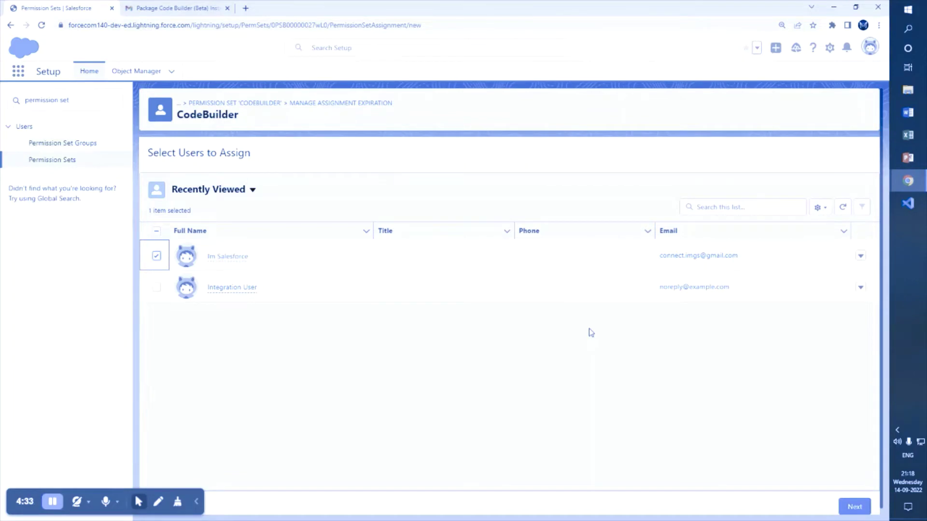
left_click(853, 506)
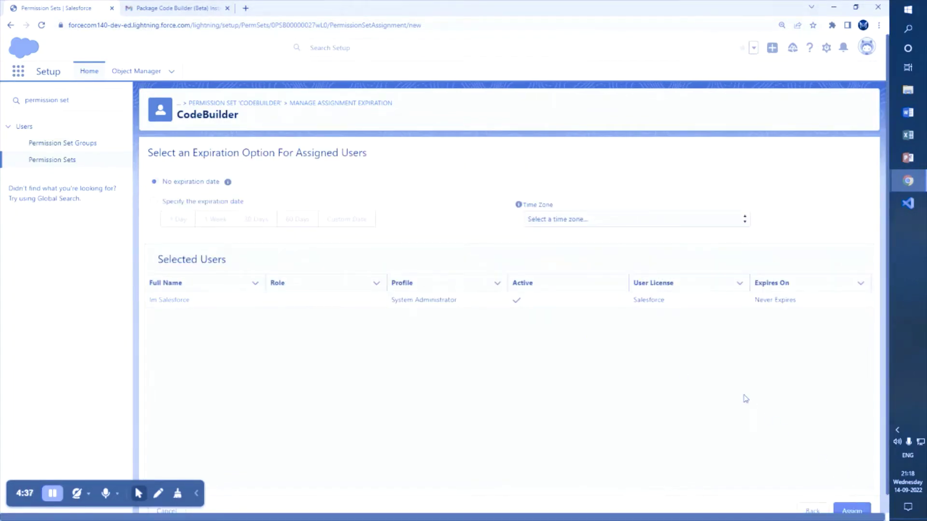
left_click(841, 510)
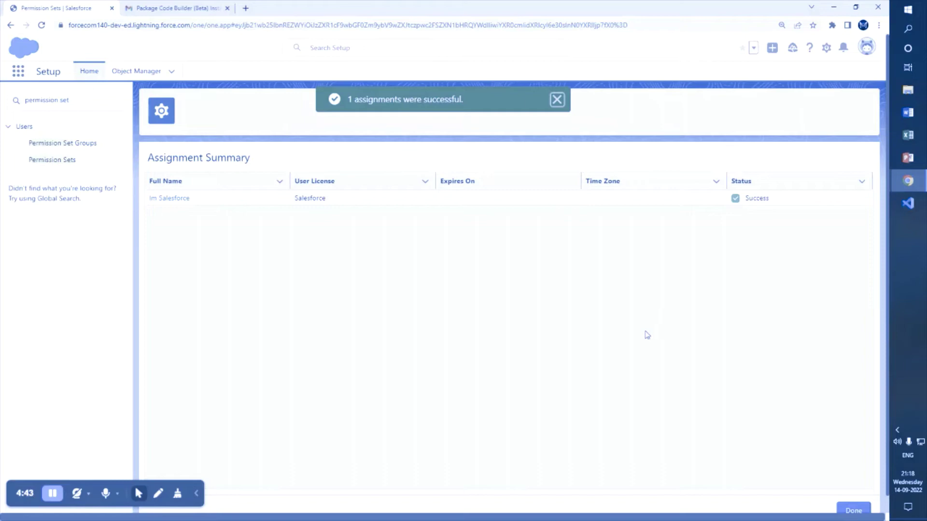
- Find and launch the Code Builder (Beta) app, and start creating a new Code Builder environment
left_click(17, 72)
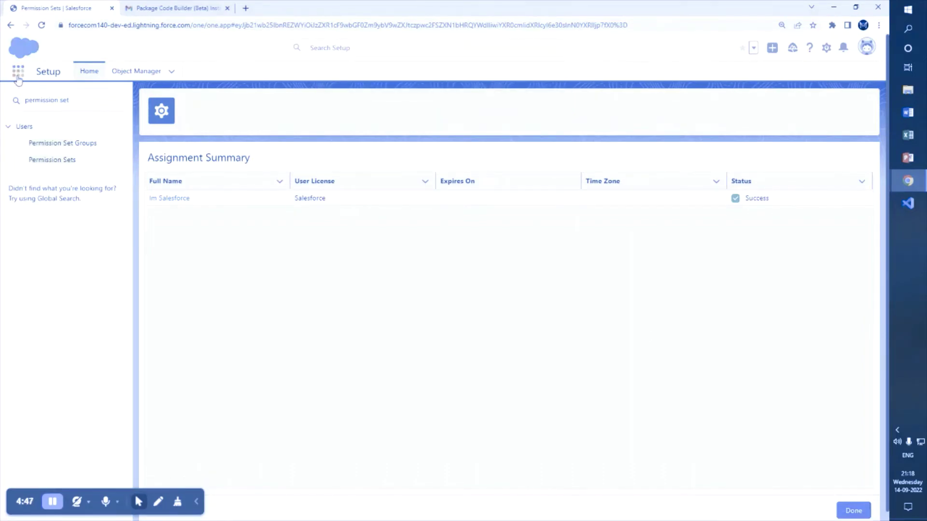
type("code")
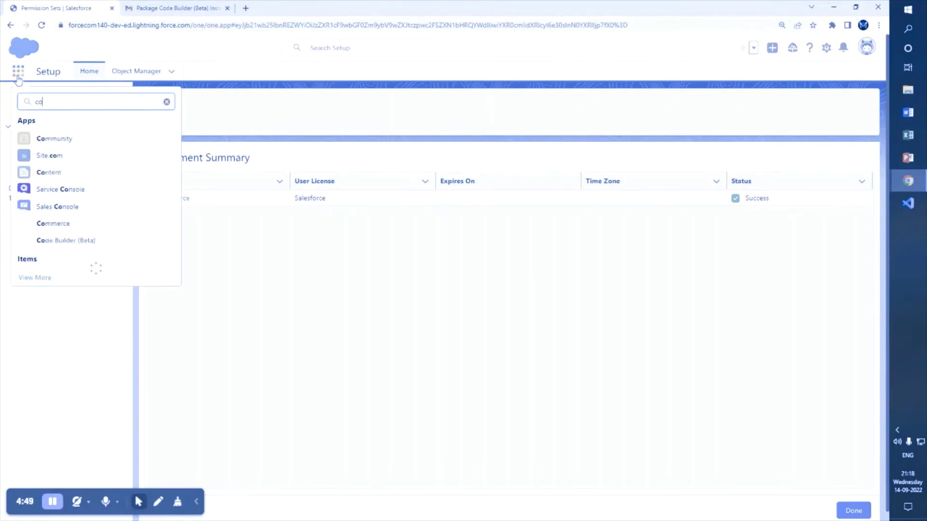
type(" b")
left_click(70, 140)
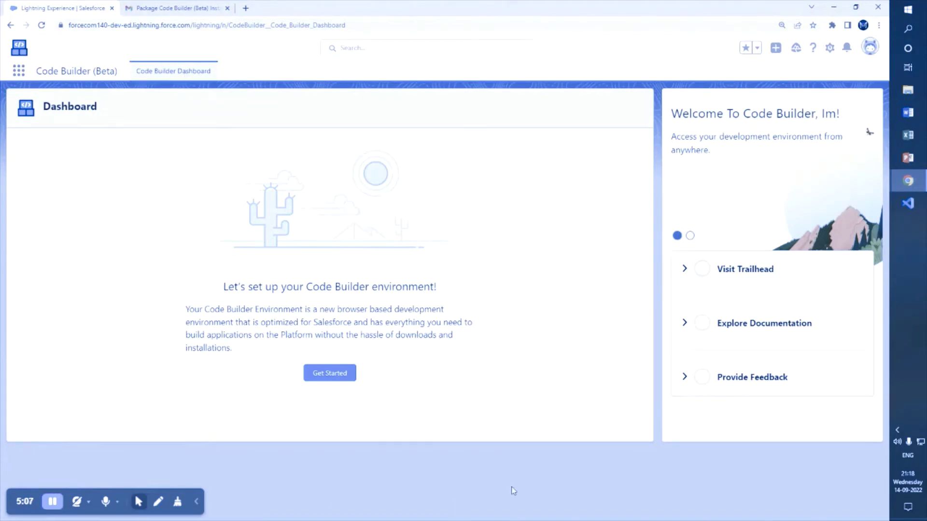
left_click(339, 378)
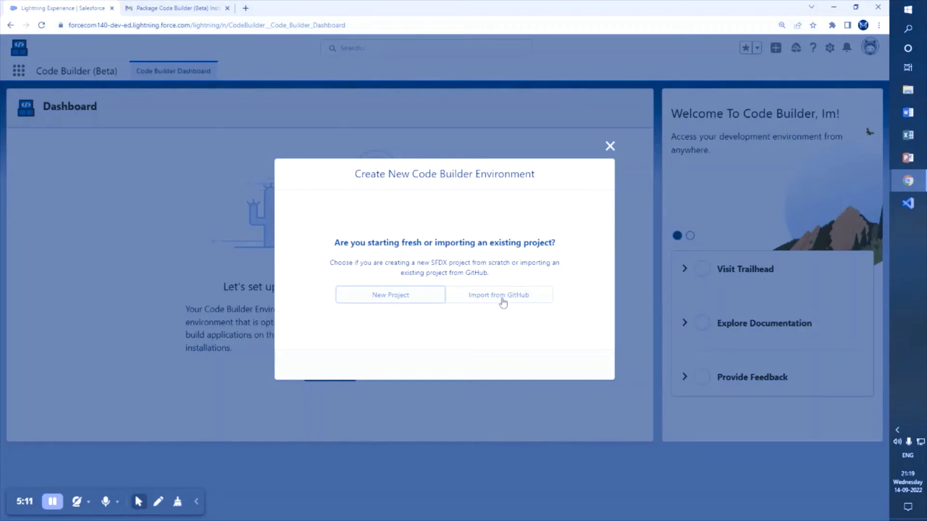
- Choose a new project named MyLWC-Project with the Standard project type and continue to the org connection stage
left_click(366, 295)
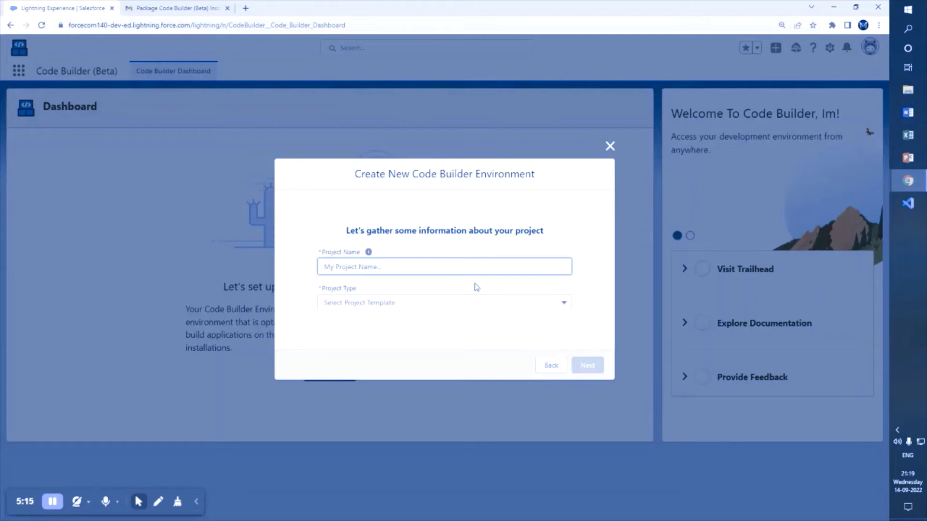
type("MyLWC-Project")
left_click(413, 304)
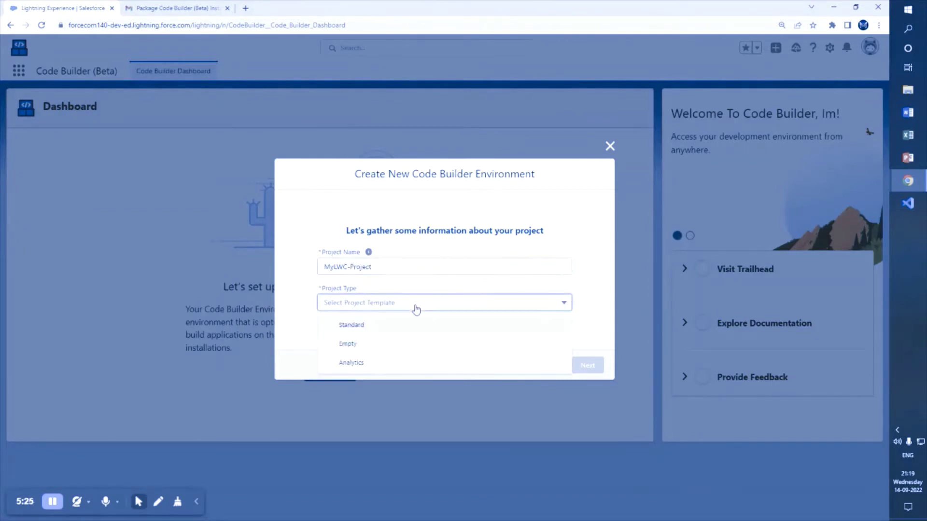
left_click(357, 325)
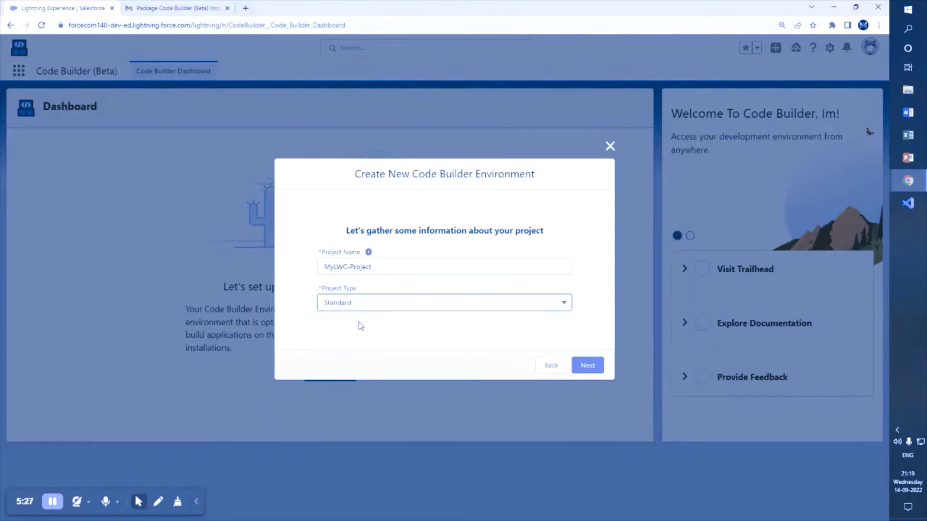
left_click(590, 364)
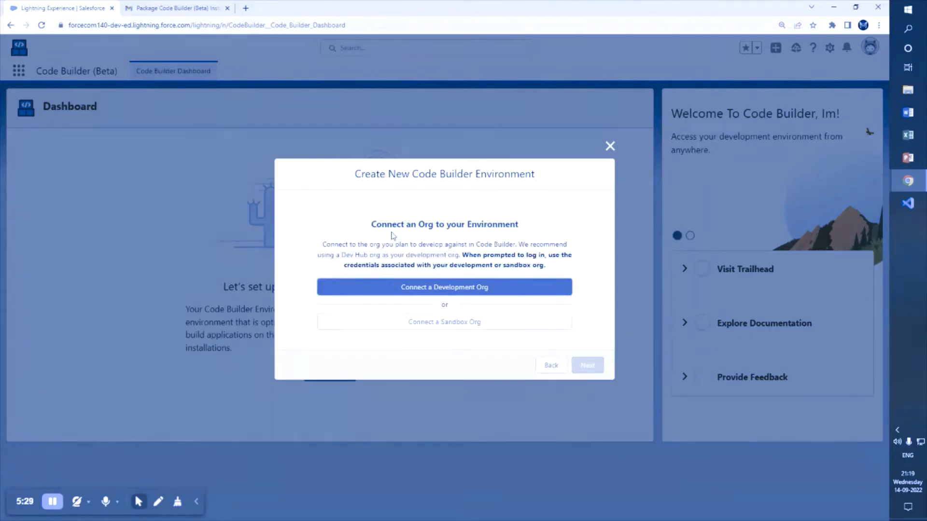
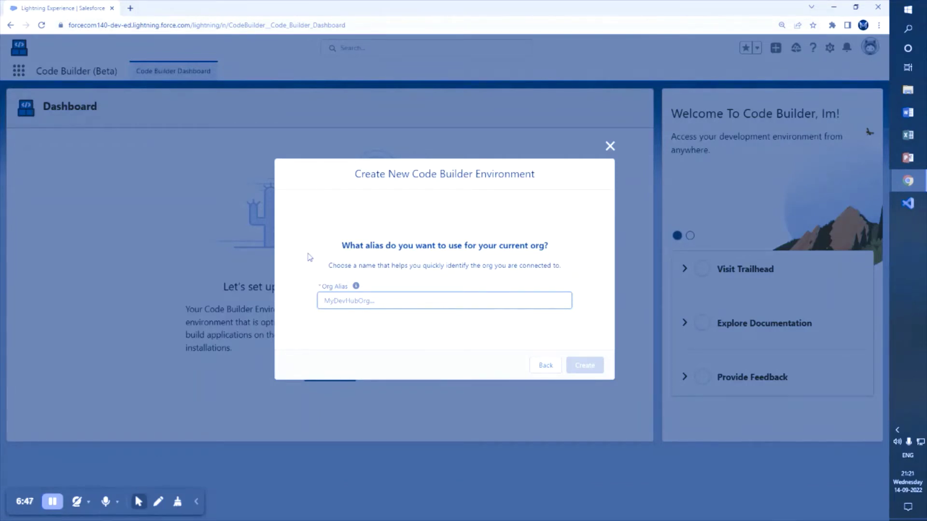
- Set the org alias to FirstLWC-Component and create the Code Builder environment
type("First")
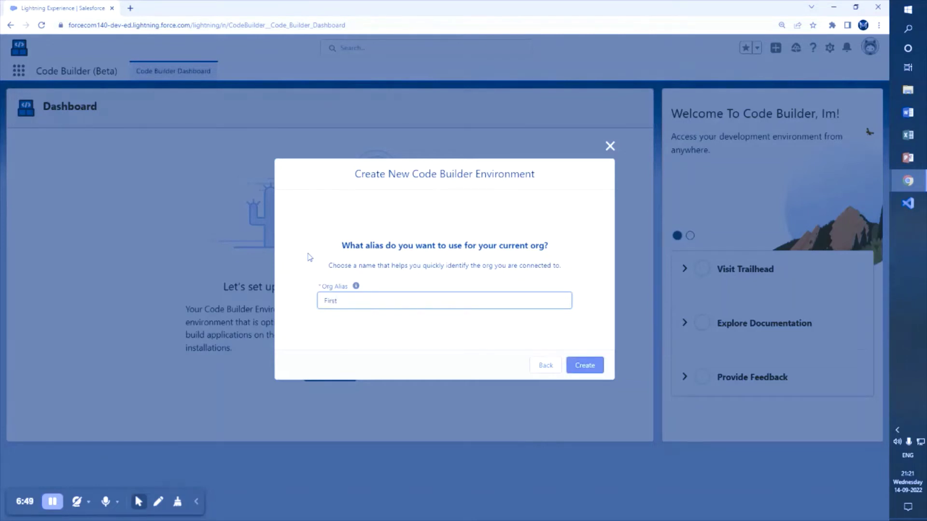
type("LWC-Component")
left_click(588, 367)
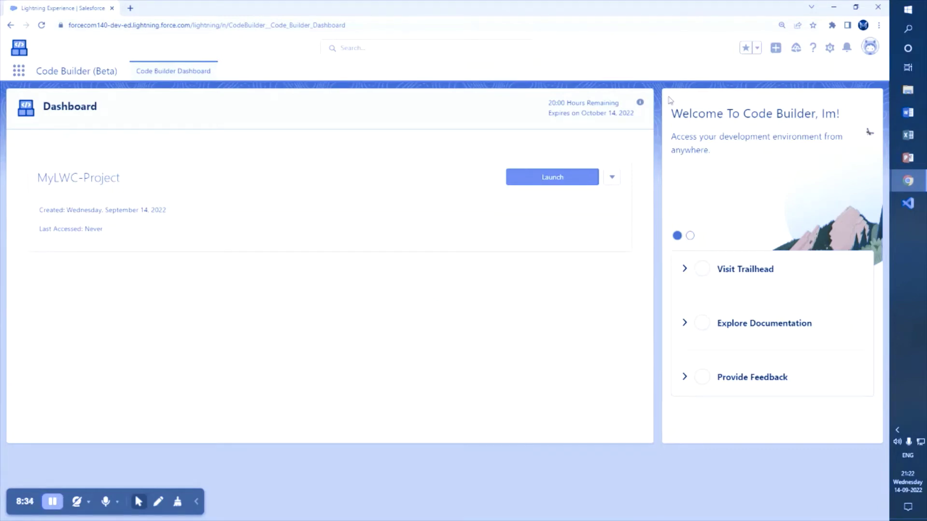
- Launch the MyLWC-Project environment, shrink the output area to enlarge the editor, and dismiss both extension notifications
left_click(562, 178)
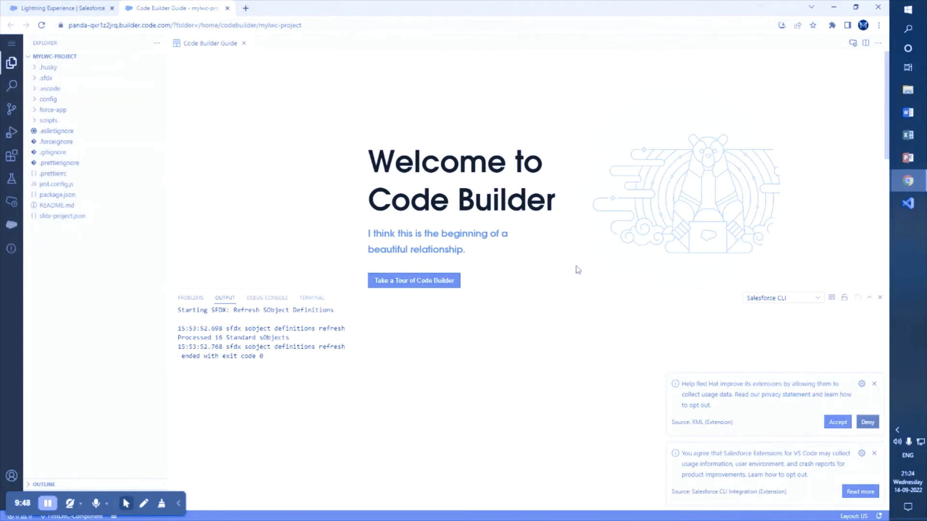
left_click_drag(558, 289, 563, 399)
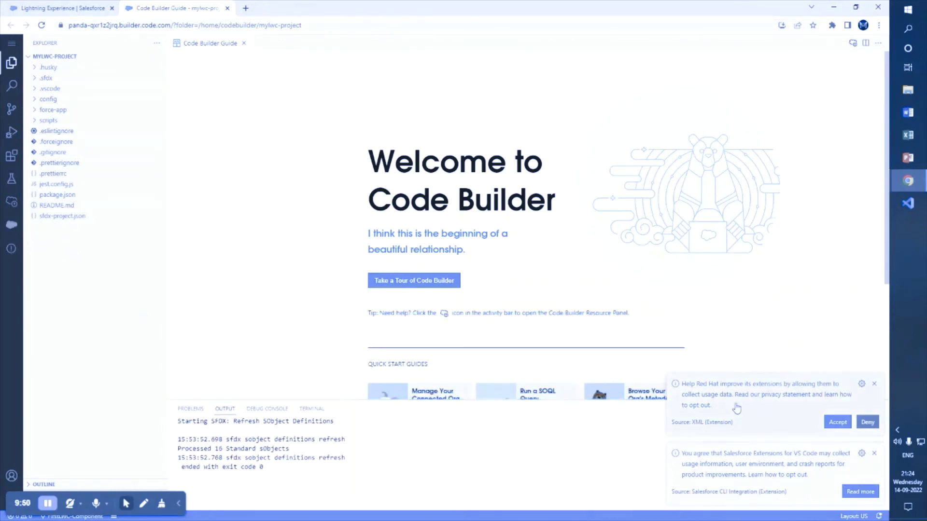
left_click(875, 385)
left_click(874, 453)
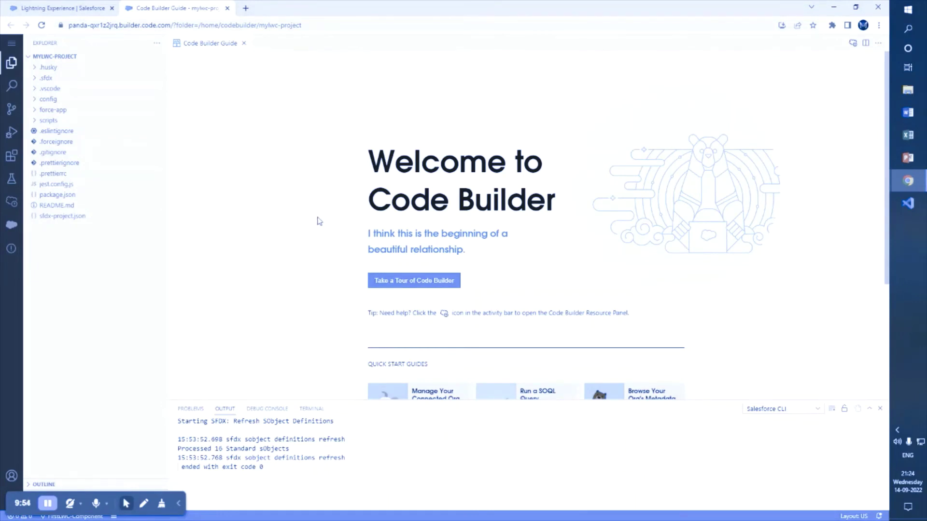
- Run SFDX: Authorize an Org with the Project Default login URL and the default org alias
key("ctrl+shift+p")
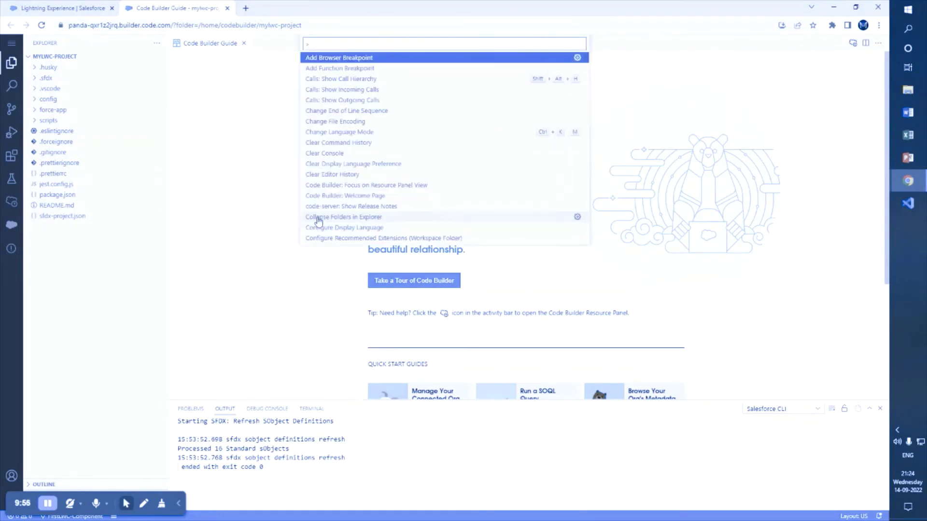
type("auth")
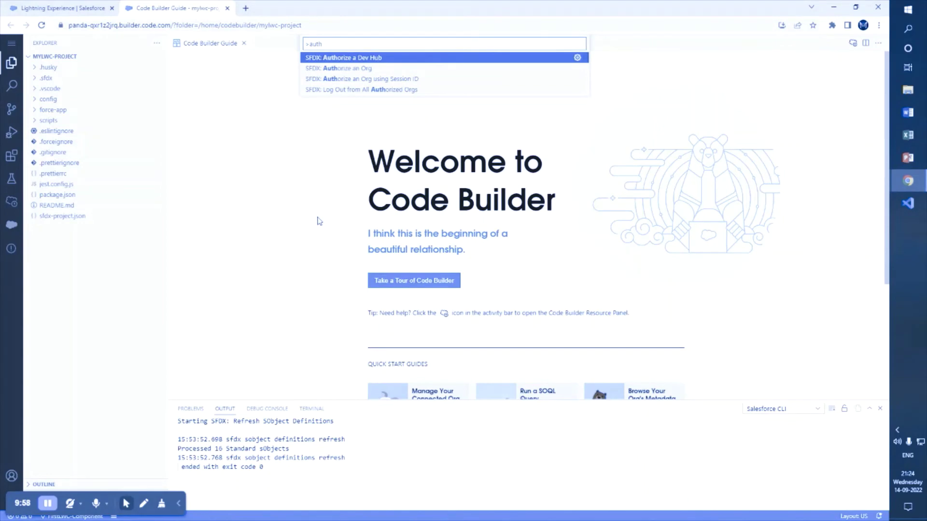
key("Down")
key("Return")
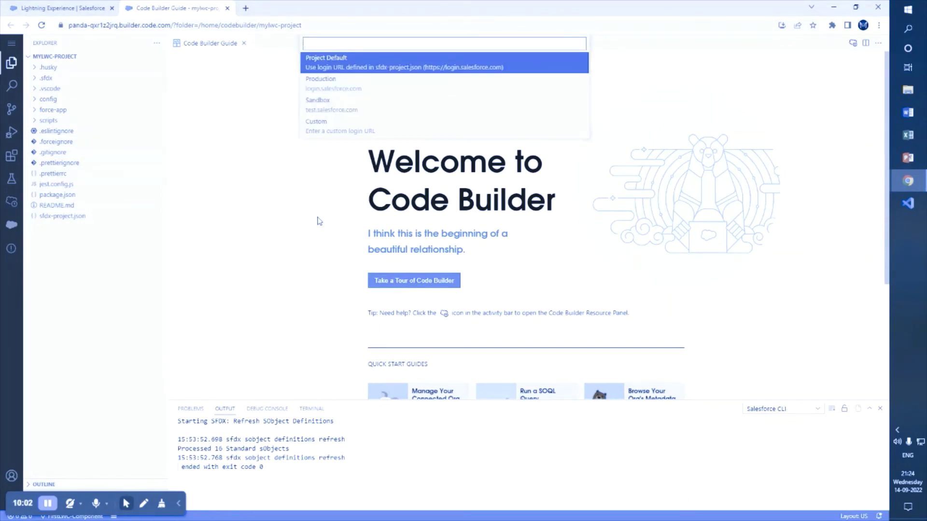
key("Return")
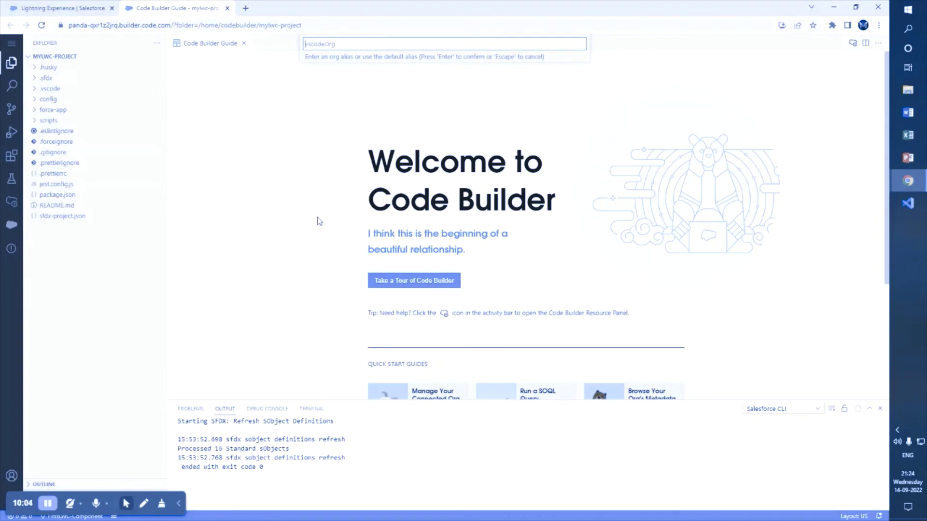
key("Return")
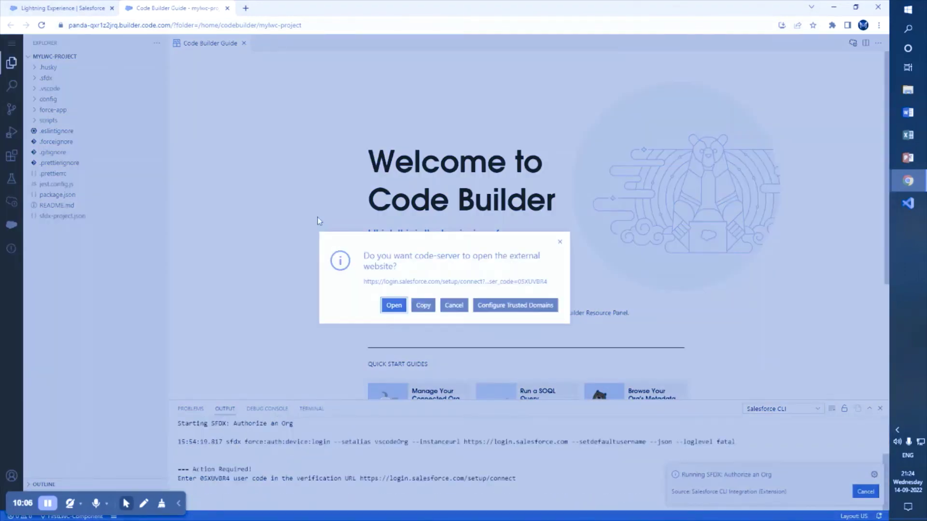
- Open the Salesforce verification page, connect with the prefilled code, allow Salesforce CLI access, and return to the Code Builder project
left_click(401, 308)
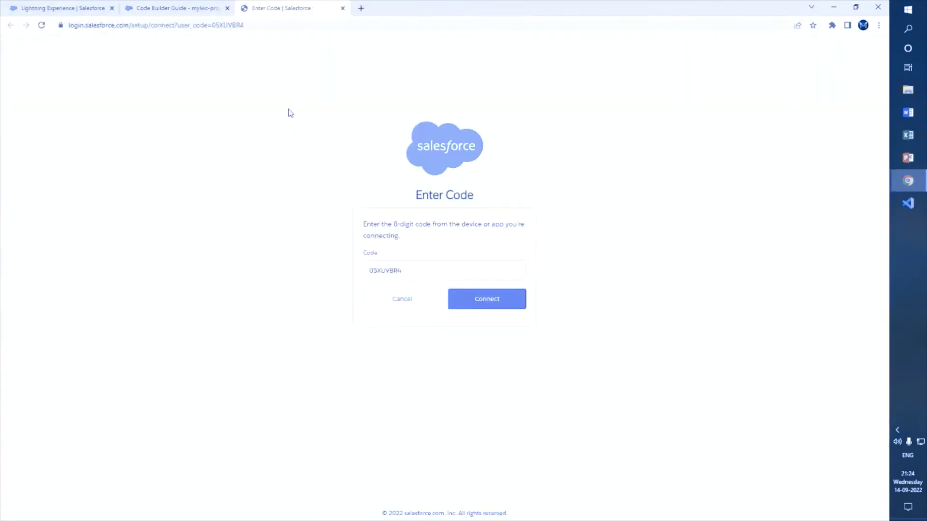
left_click(486, 303)
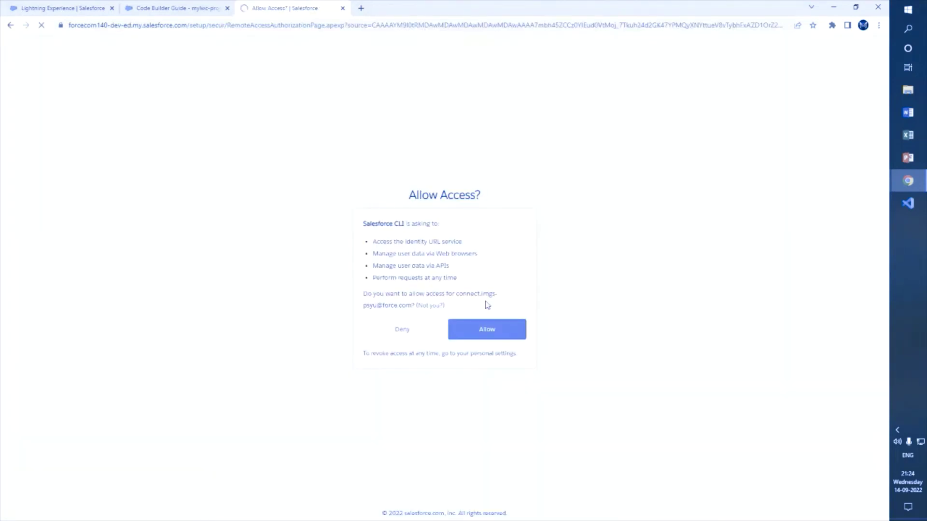
left_click(479, 329)
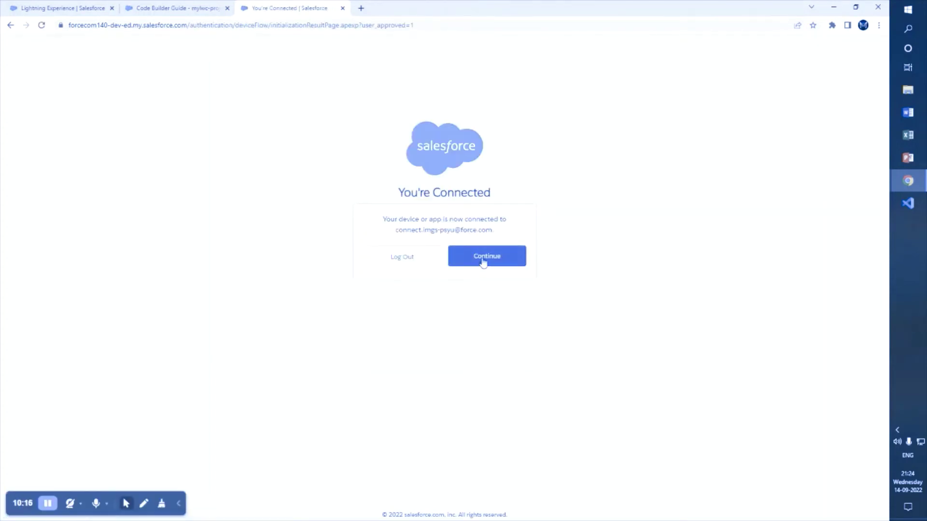
left_click(483, 262)
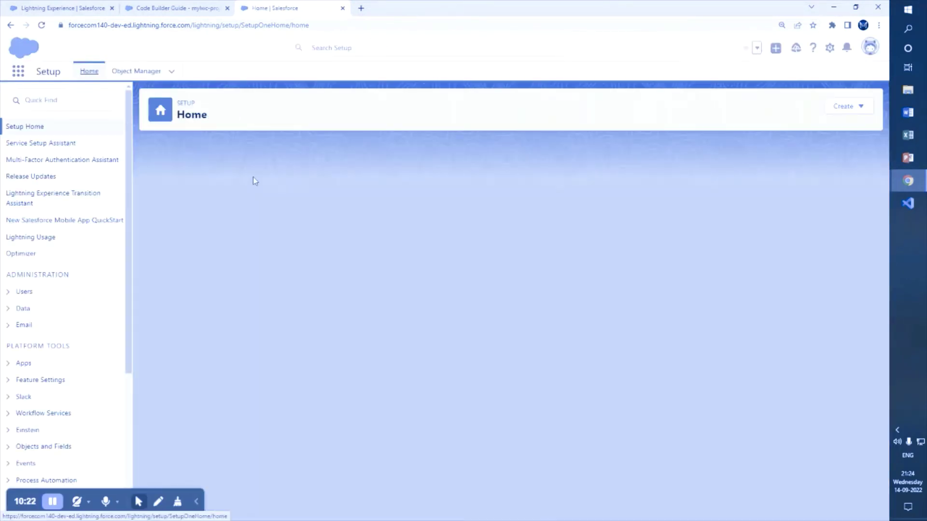
left_click(195, 8)
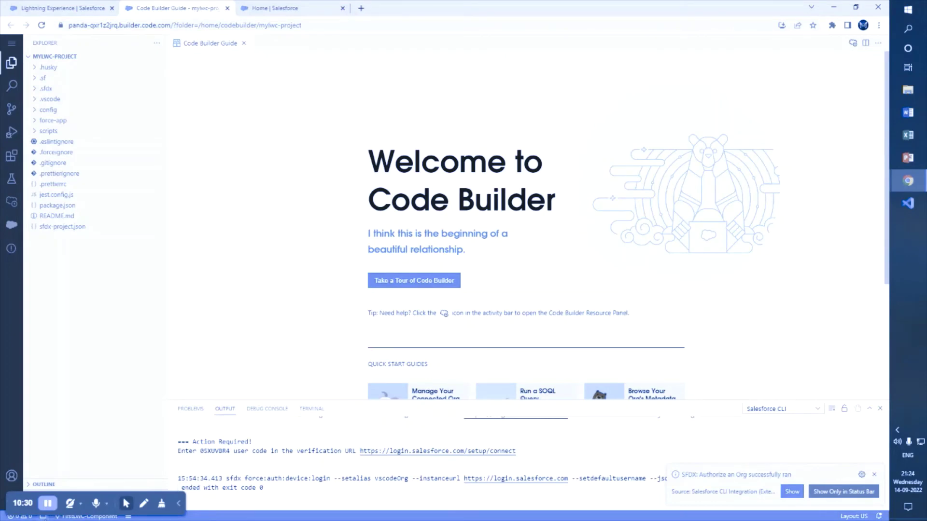
- Open the default org in the browser from Code Builder, allowing the external website, and return to the project
left_click(43, 516)
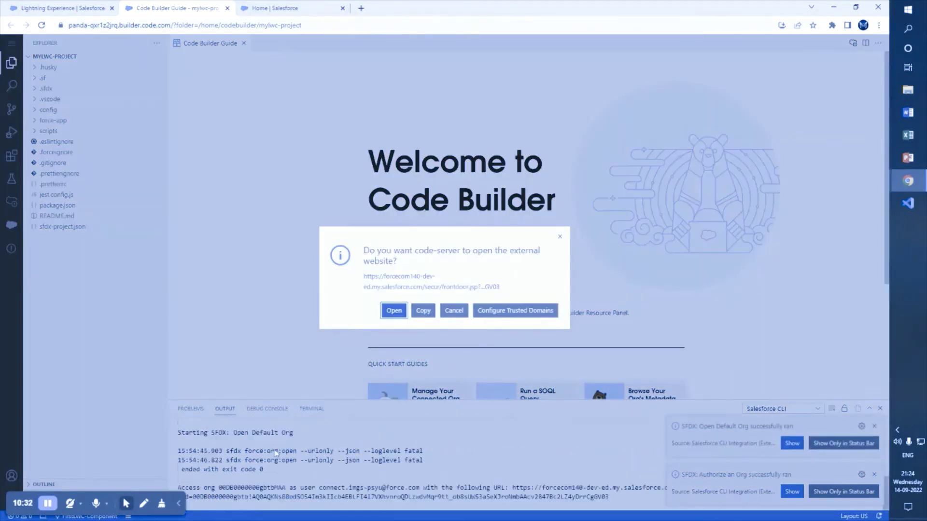
left_click(391, 313)
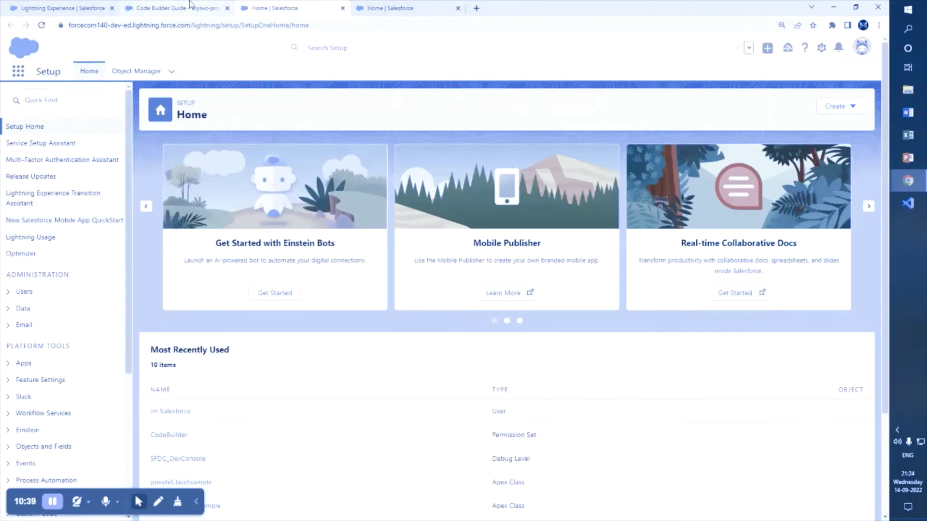
left_click(196, 7)
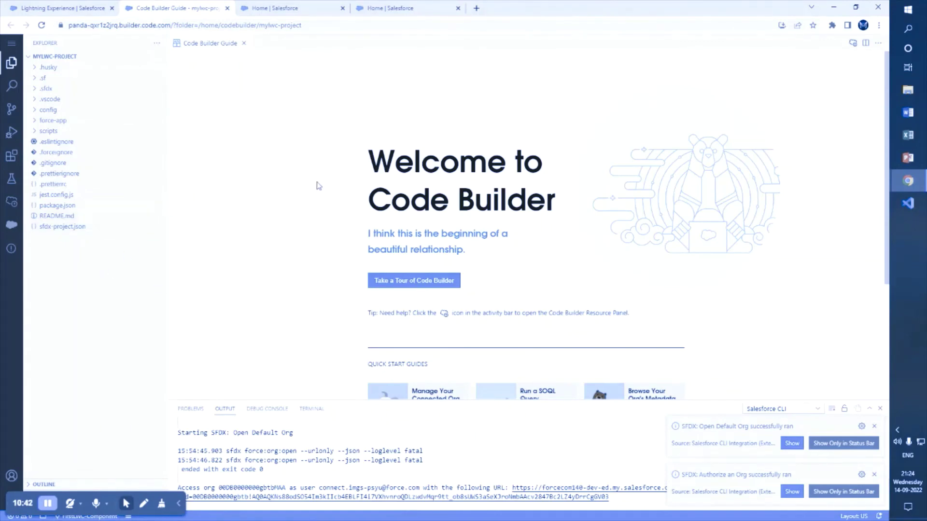
- Create a Lightning Web Component named DemoComponent in the force-app/main/default/lwc directory
key("ctrl+shift+p")
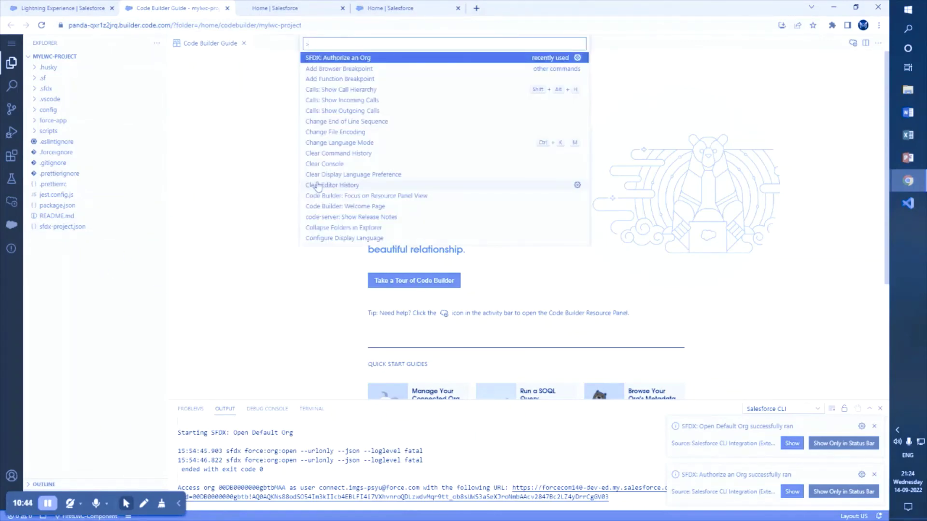
type("ligh")
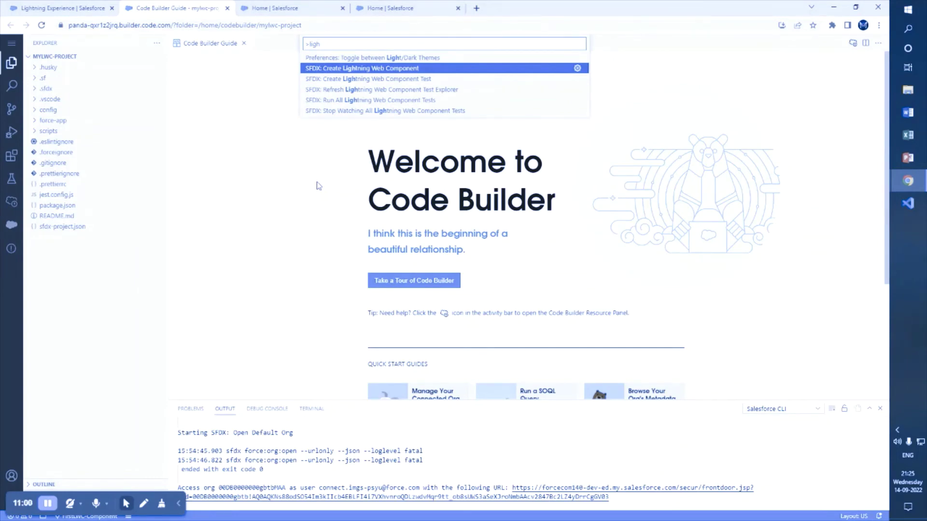
key("Return")
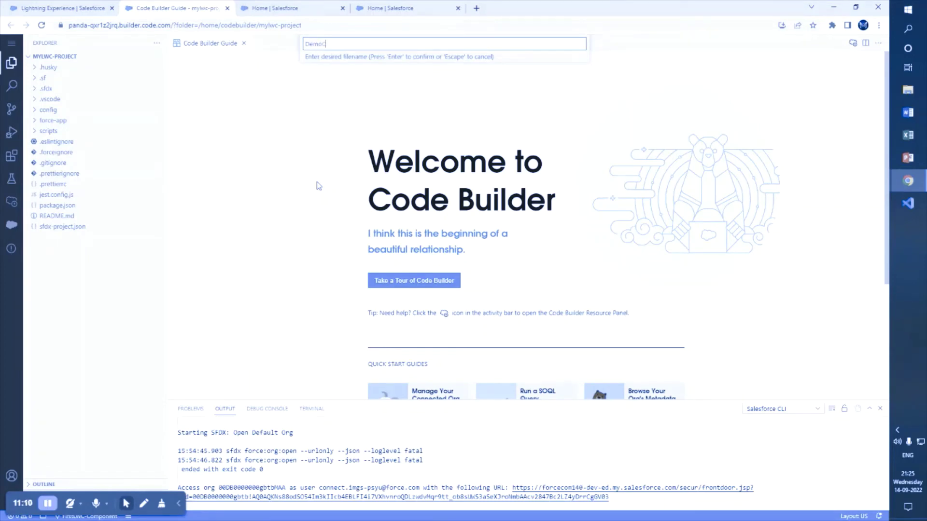
type("ponent")
key("Return")
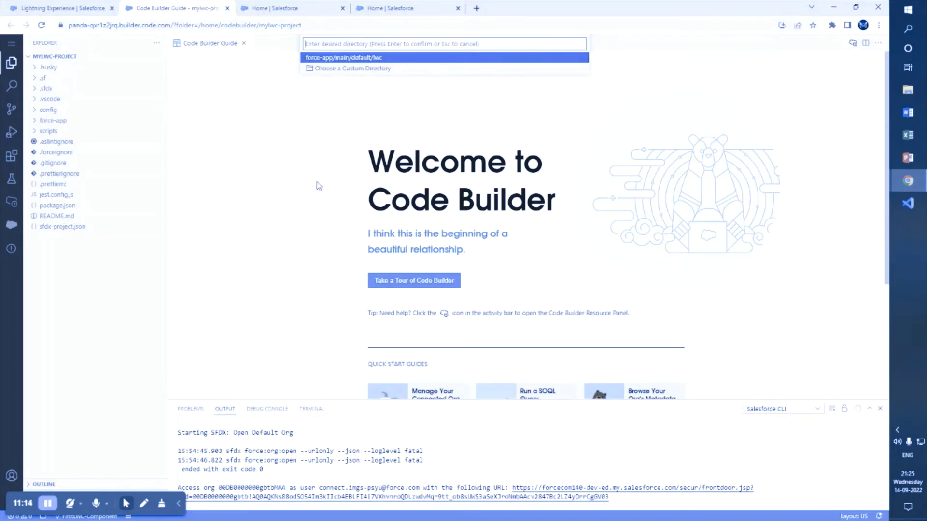
key("Return")
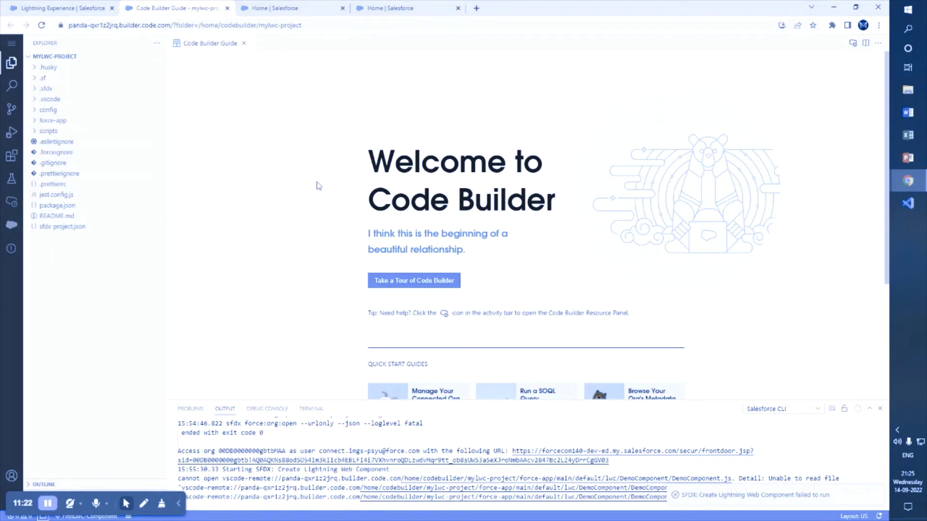
- Expand force-app, lwc and the demoComponent folder in the project tree and open demoComponent.html
left_click(34, 121)
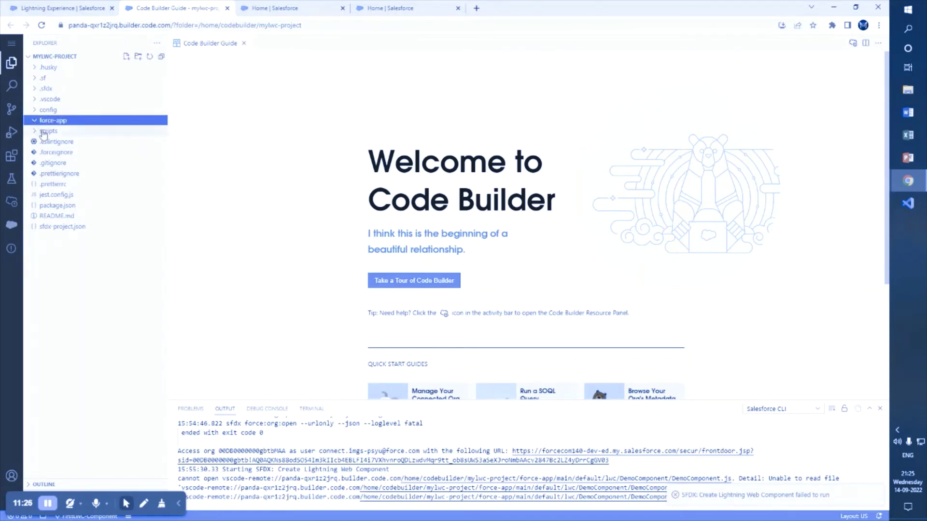
left_click(51, 194)
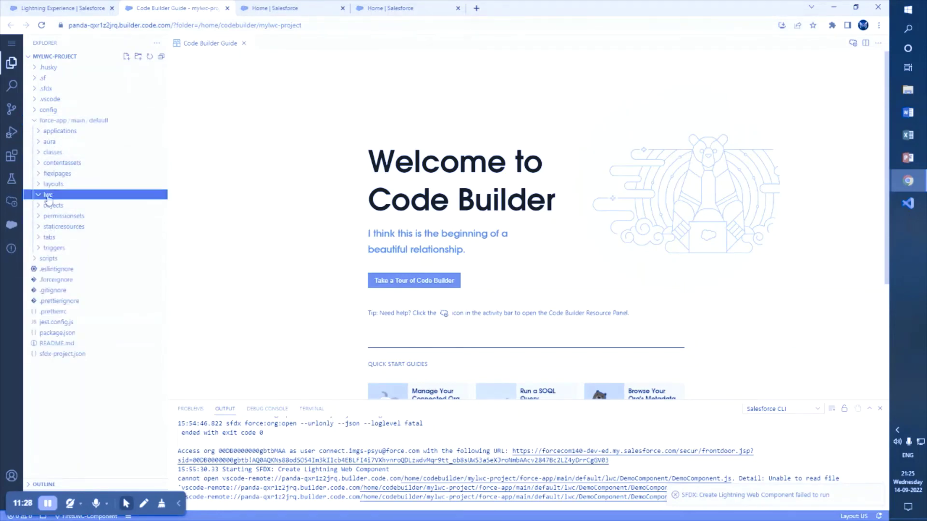
left_click(54, 206)
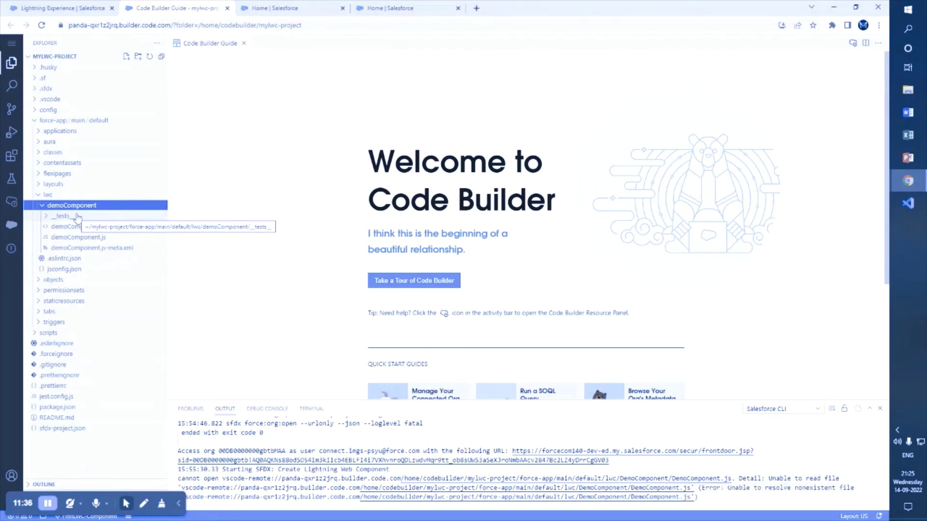
left_click(77, 227)
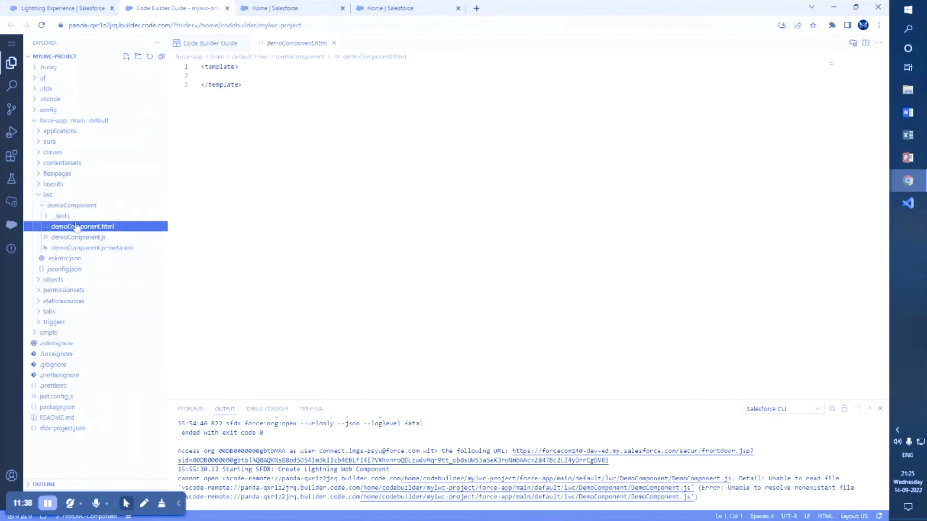
- Add a paragraph with the text "CODE BUILDER DEMO!!!" inside the template of demoComponent.html
left_click(289, 75)
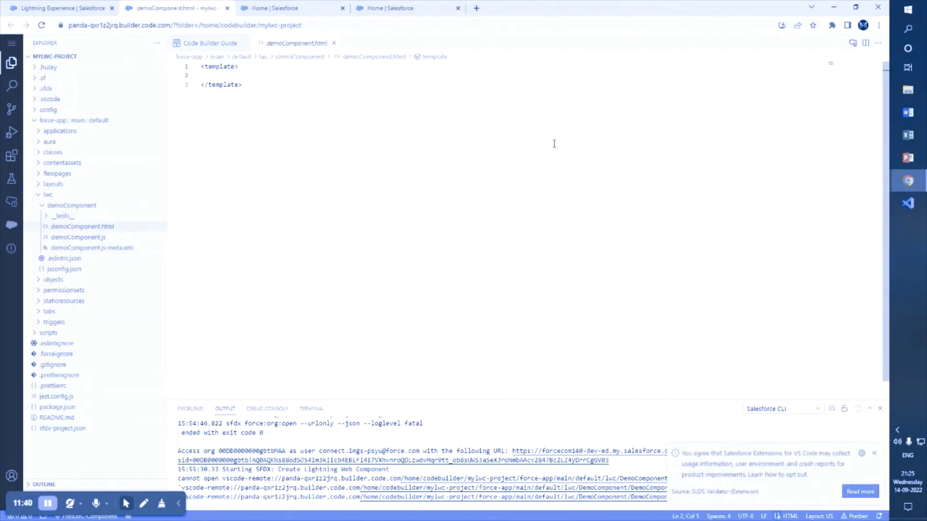
type("<")
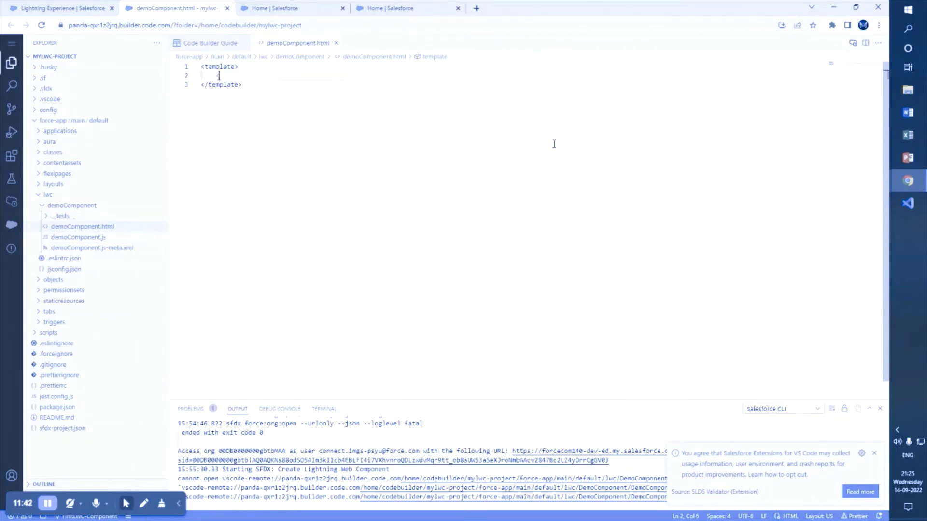
type("p>")
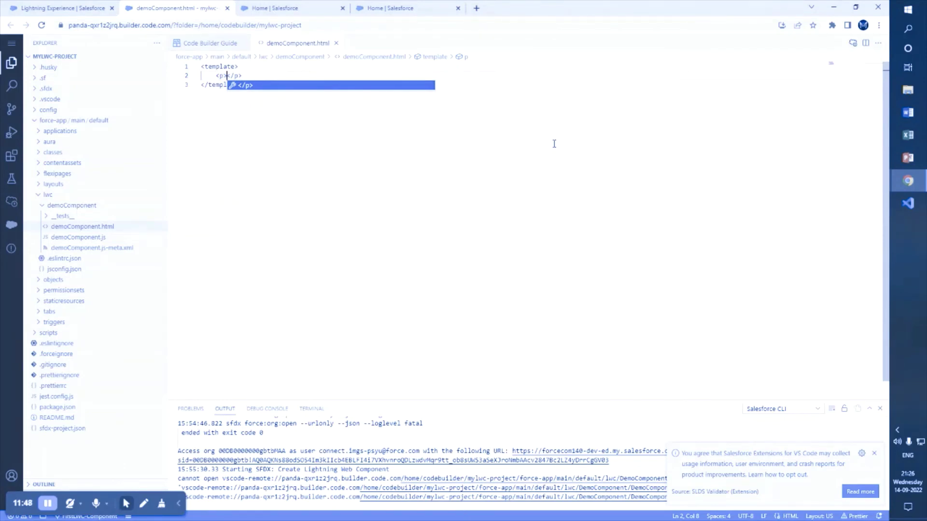
type("CODE ")
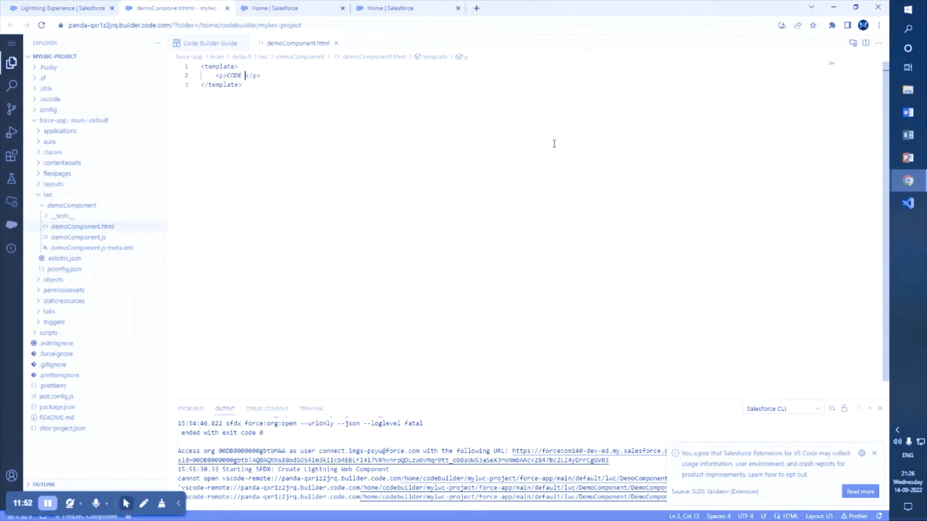
type("BUILDER ")
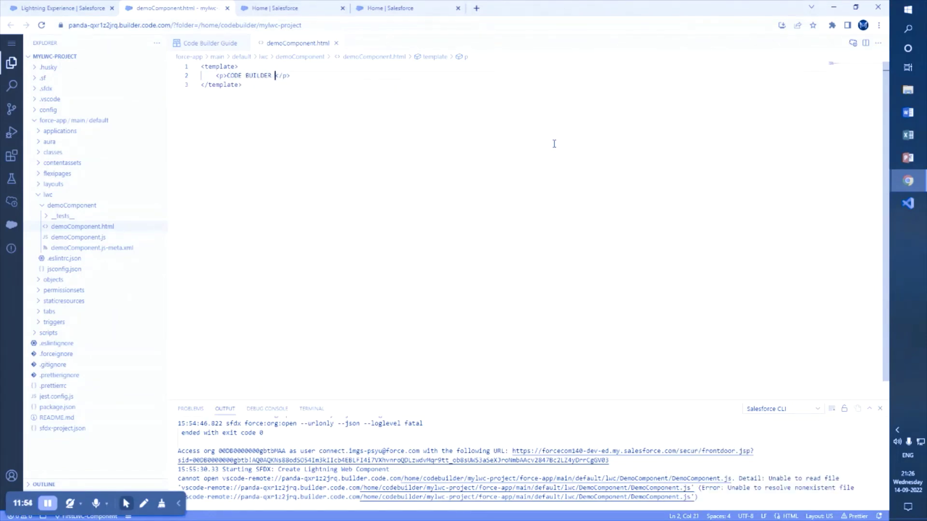
type("DEMO")
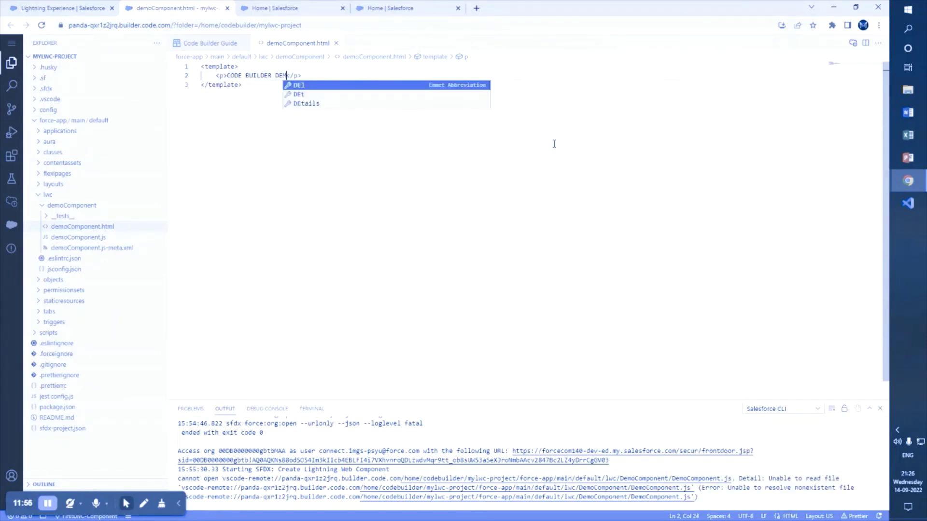
type("!!!")
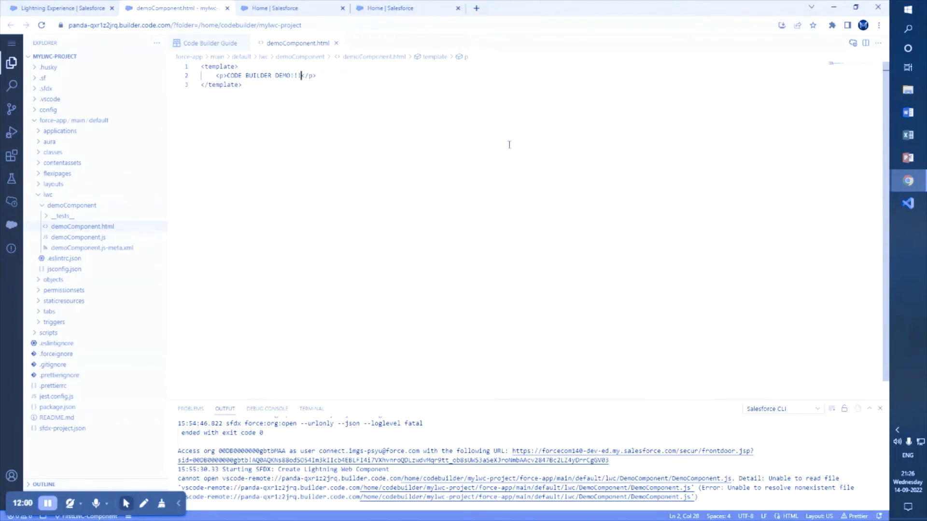
- Open demoComponent.js-meta.xml and set isExposed to true
left_click(92, 250)
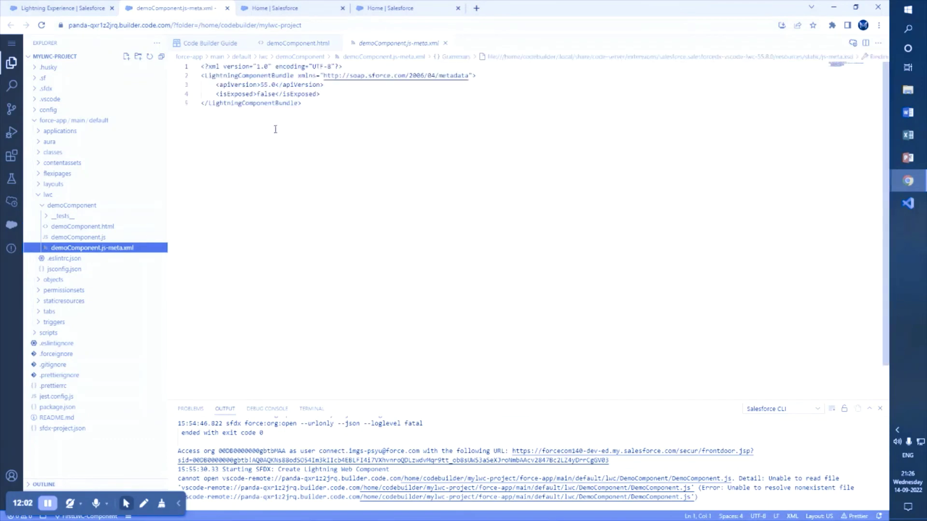
double_click(274, 94)
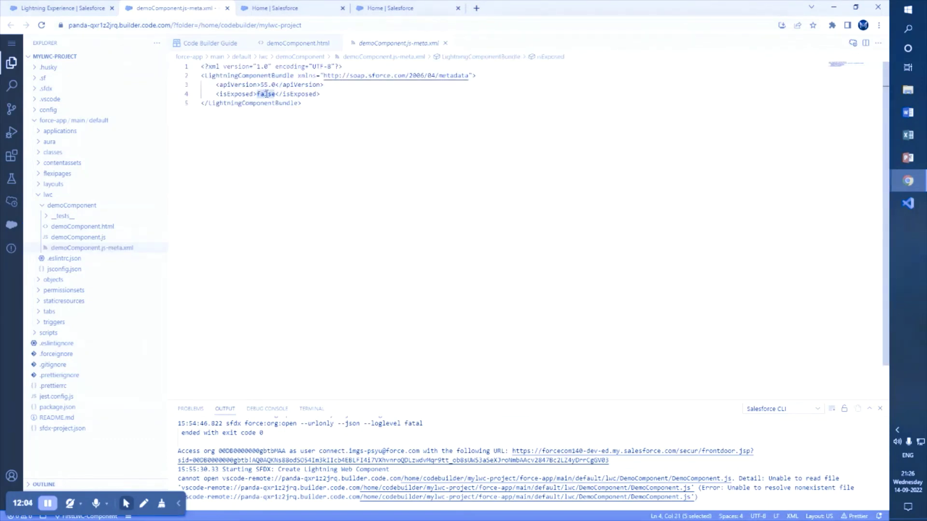
type("true")
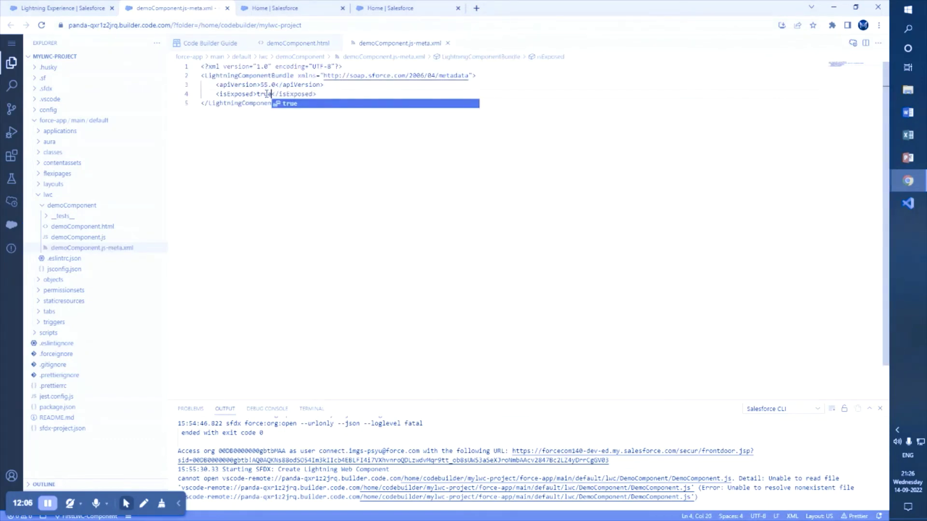
- Add a targets block below isExposed containing a single target set to lightning__HomePage
left_click(322, 95)
key("Return")
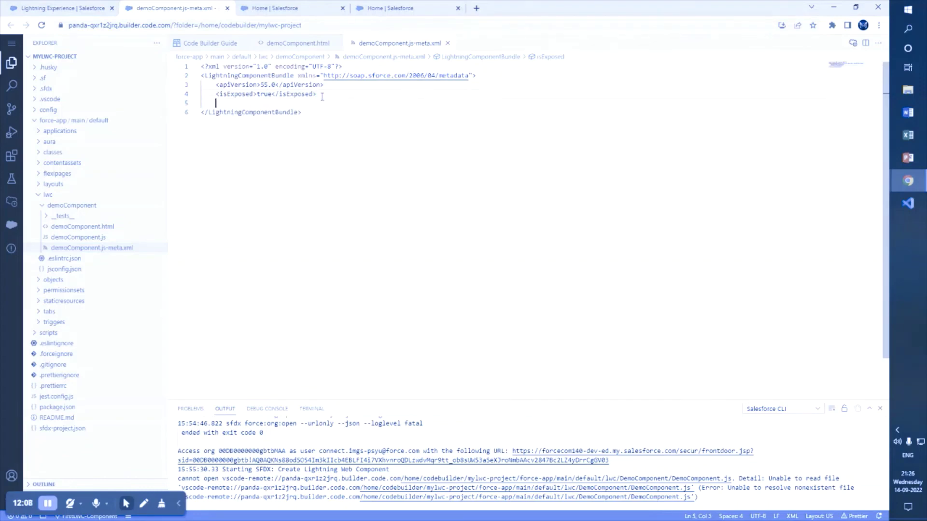
type("<t")
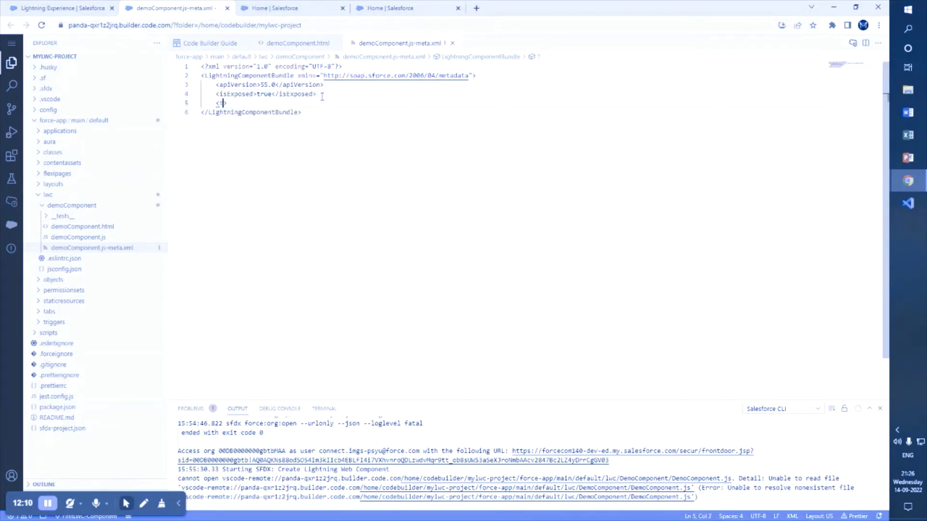
type("arg")
key("Down")
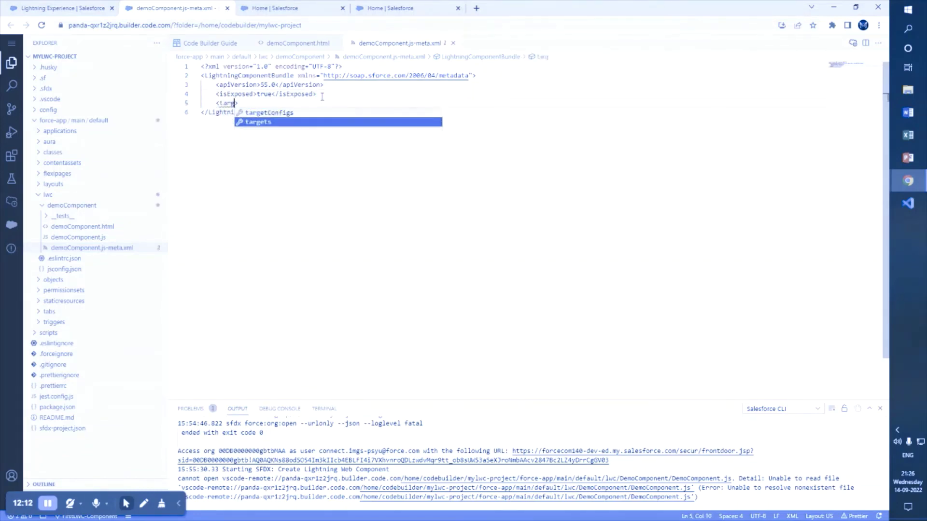
key("Return")
key("Return")
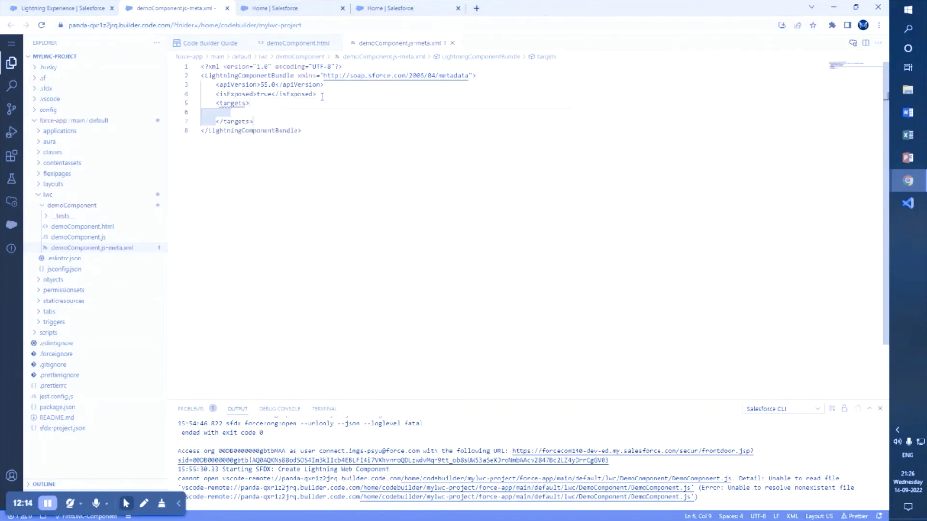
type("<")
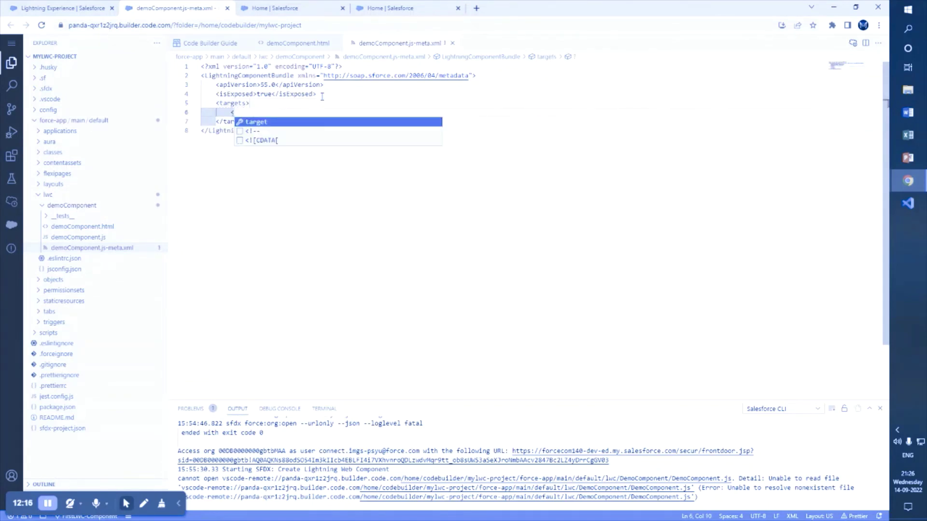
key("Return")
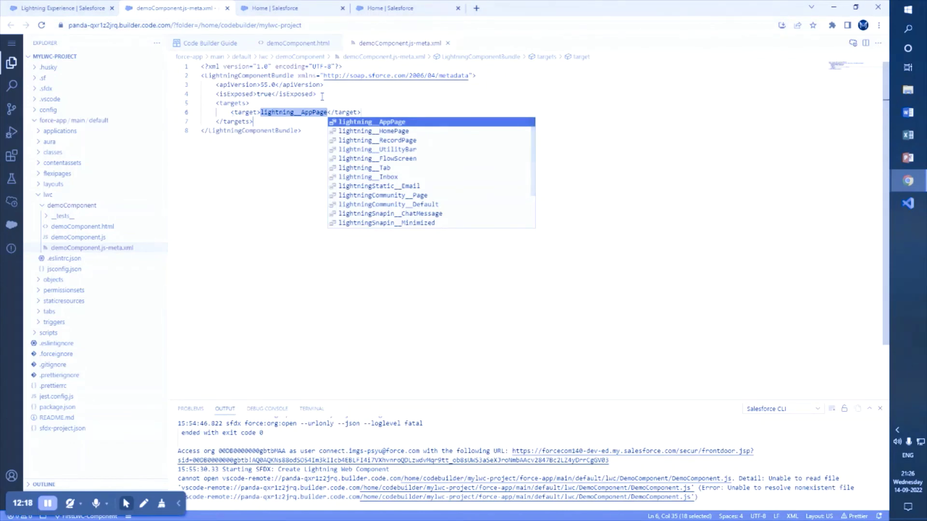
key("Down")
key("Return")
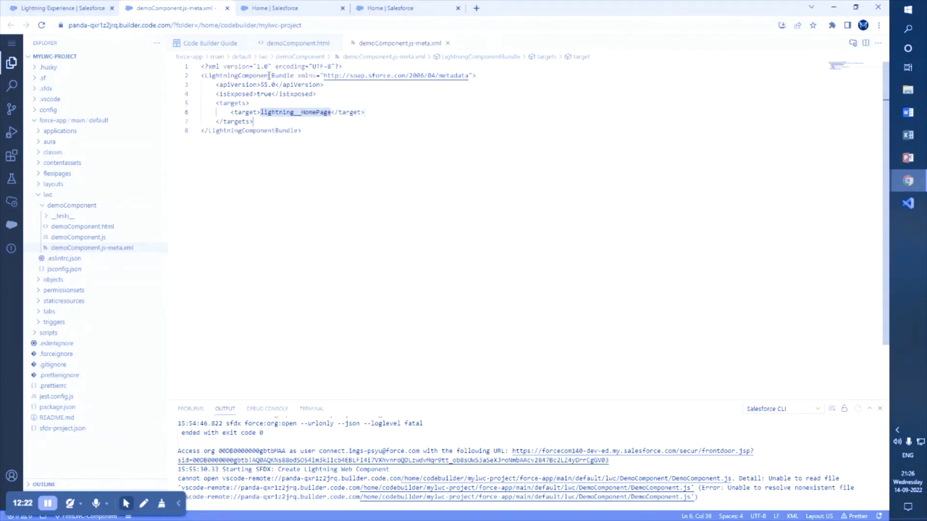
- Deploy the demoComponent folder's source to the org
right_click(67, 207)
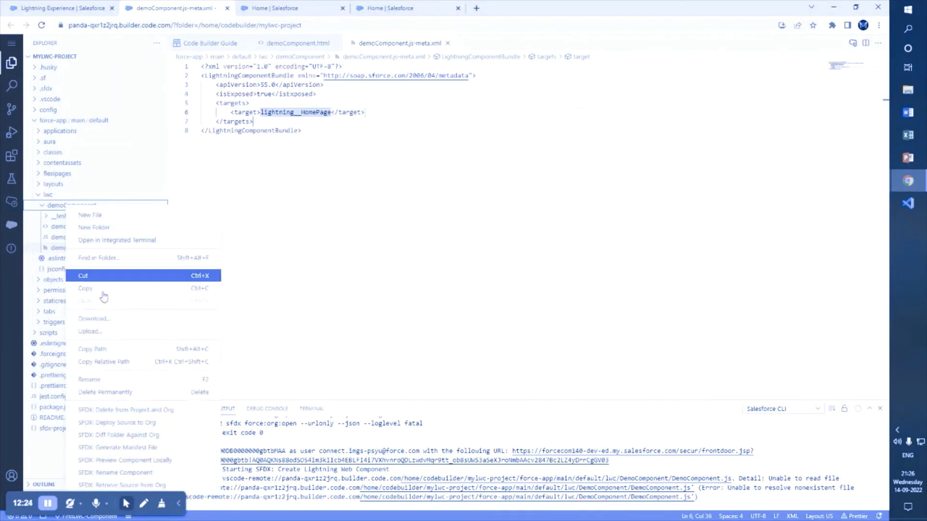
left_click(135, 424)
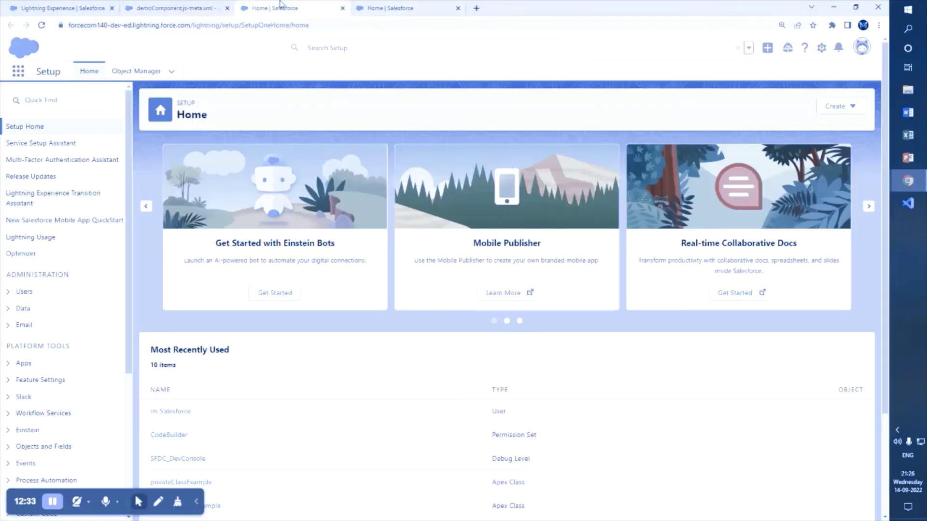
- Switch to the org's Setup page, launch the Sales app, and open its Home page for editing in Lightning App Builder
left_click(277, 7)
left_click(18, 73)
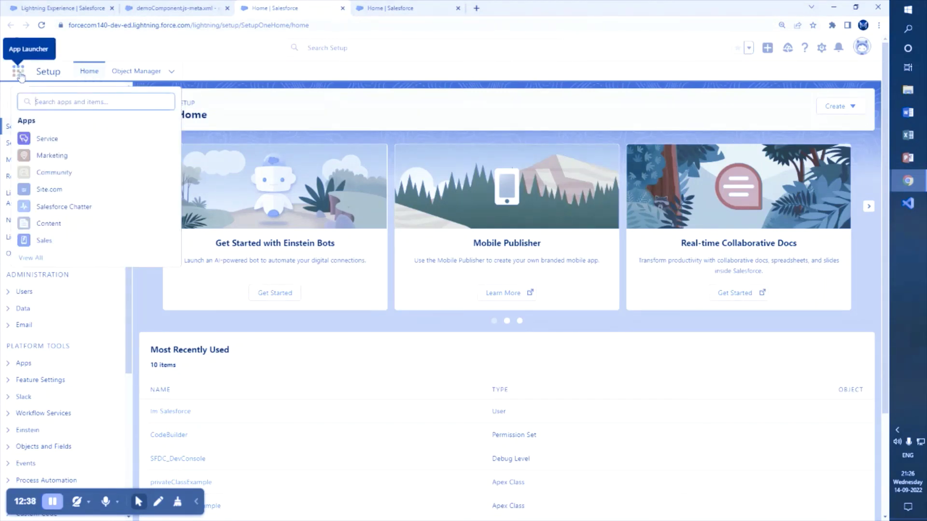
type("sales")
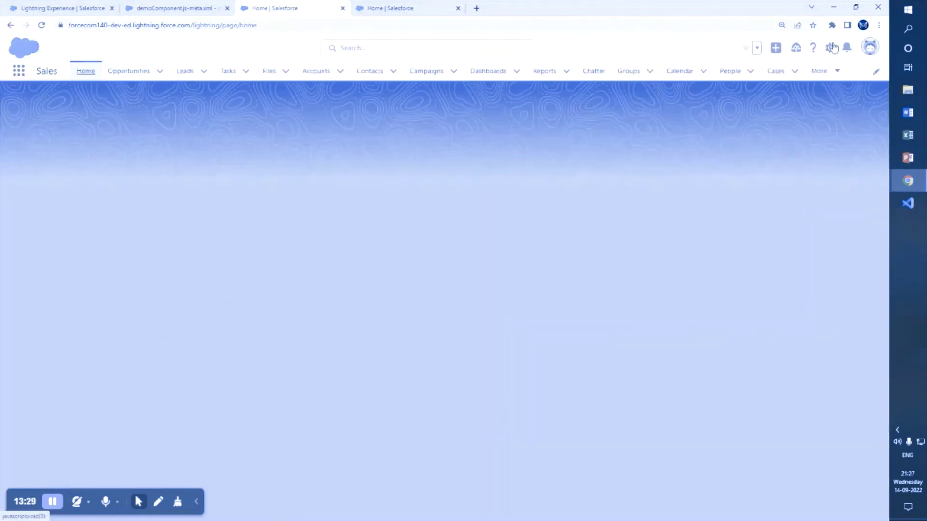
left_click(831, 48)
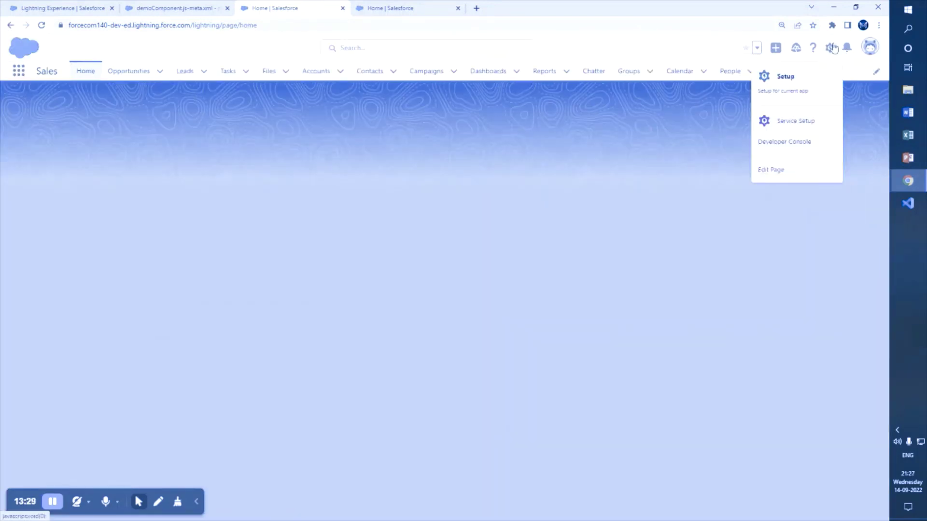
left_click(783, 170)
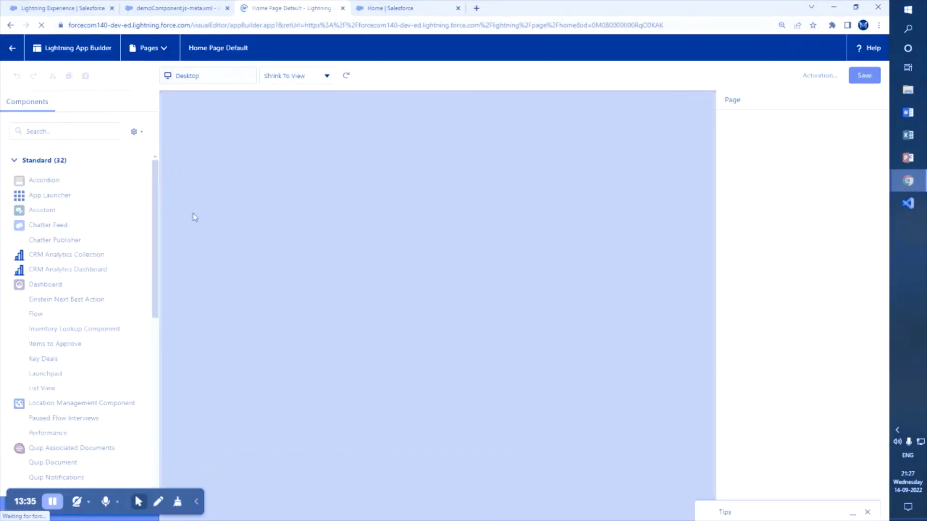
- Place the custom demoComponent in the wide upper region of the Home page, save, and return to the Sales home page to check its text
left_click(57, 162)
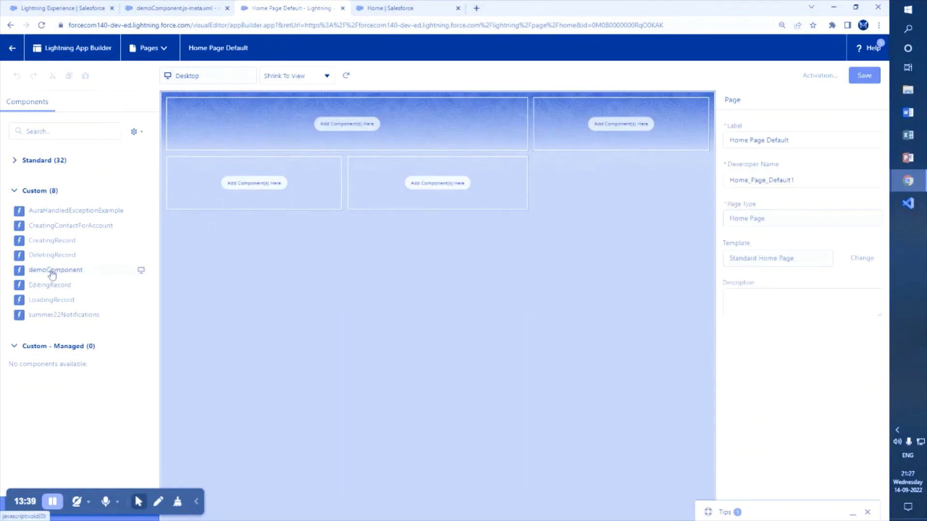
left_click_drag(52, 274, 309, 126)
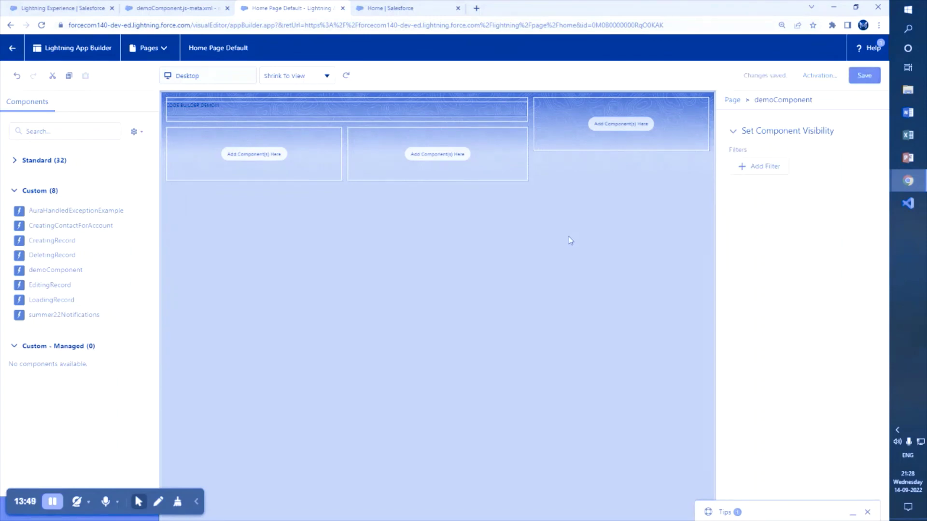
left_click(12, 48)
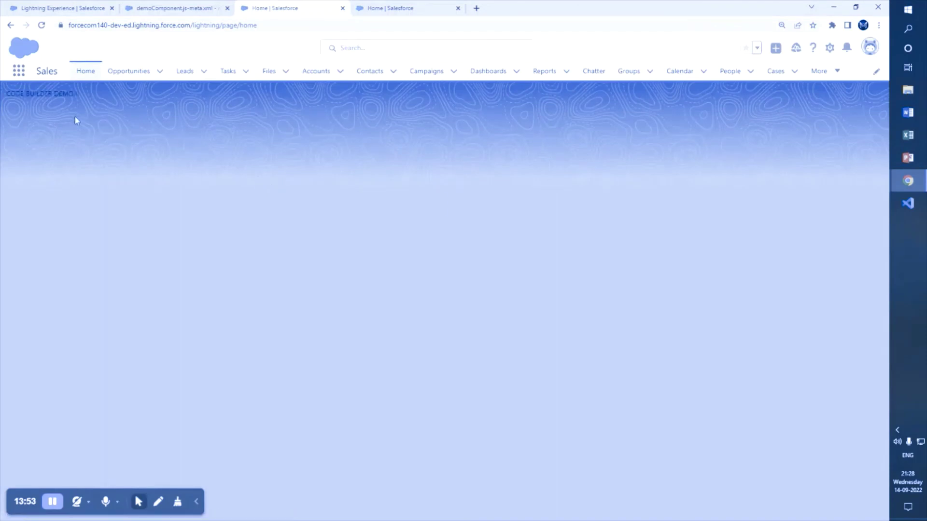
left_click_drag(30, 92, 2, 93)
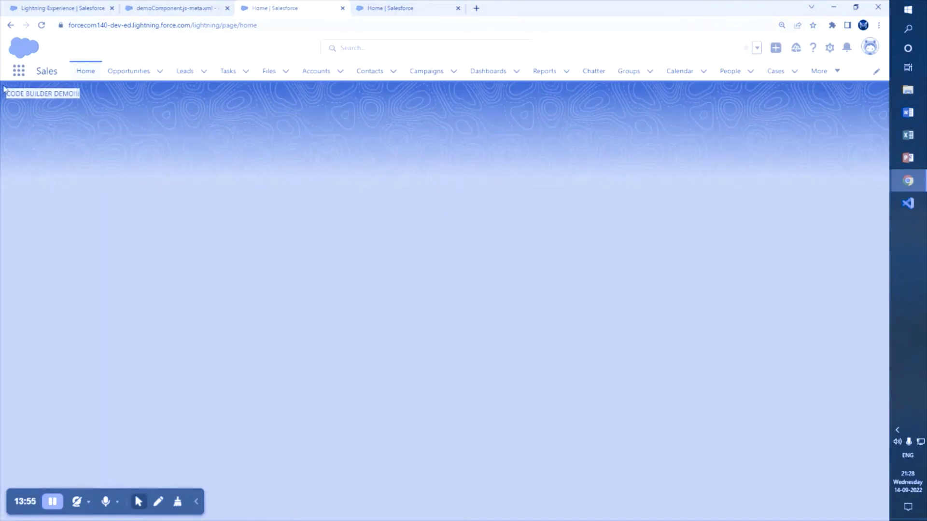